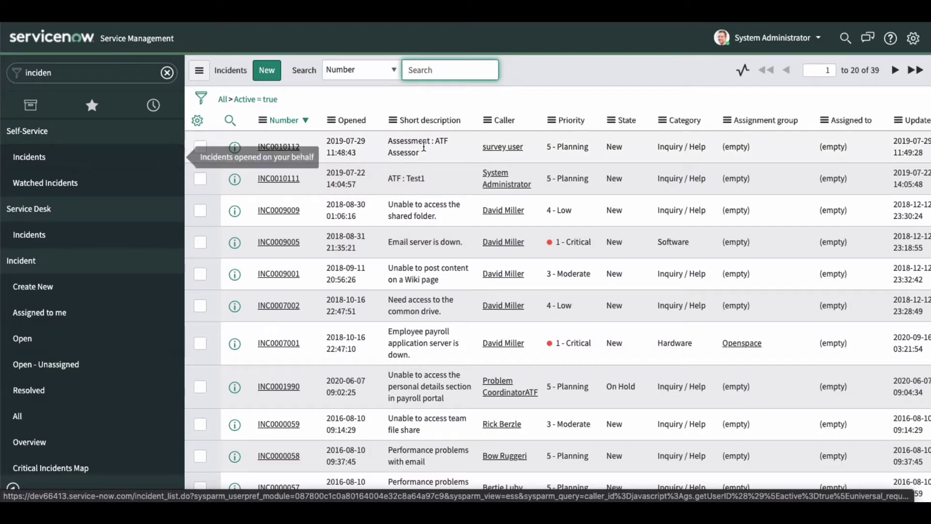
Open incident INC0010111 and post the work note "Teste para editar" on it
click(299, 150)
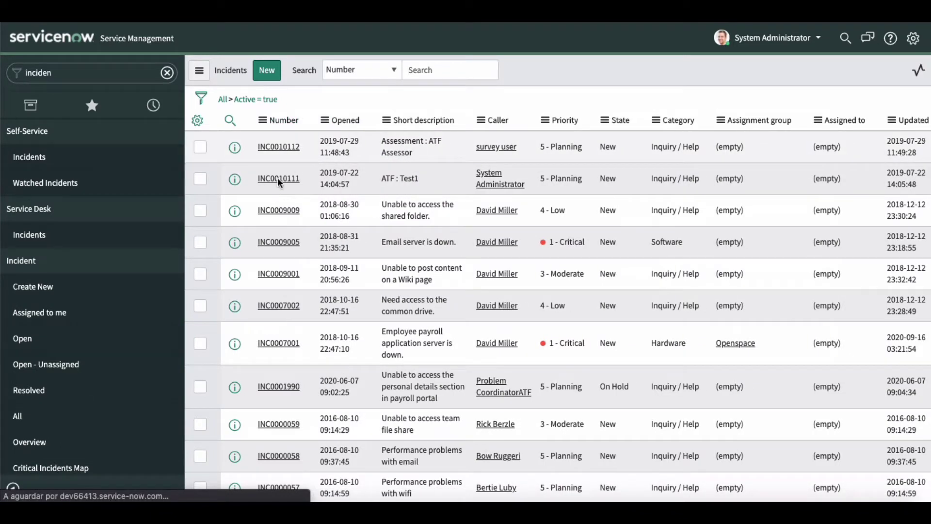
click(279, 179)
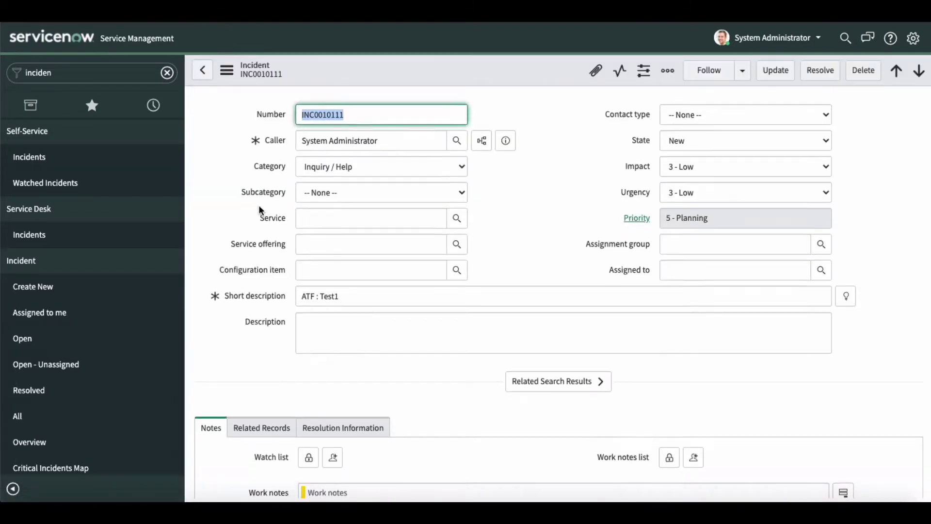
scroll(258, 205, down, 7)
scroll(338, 183, up, 2)
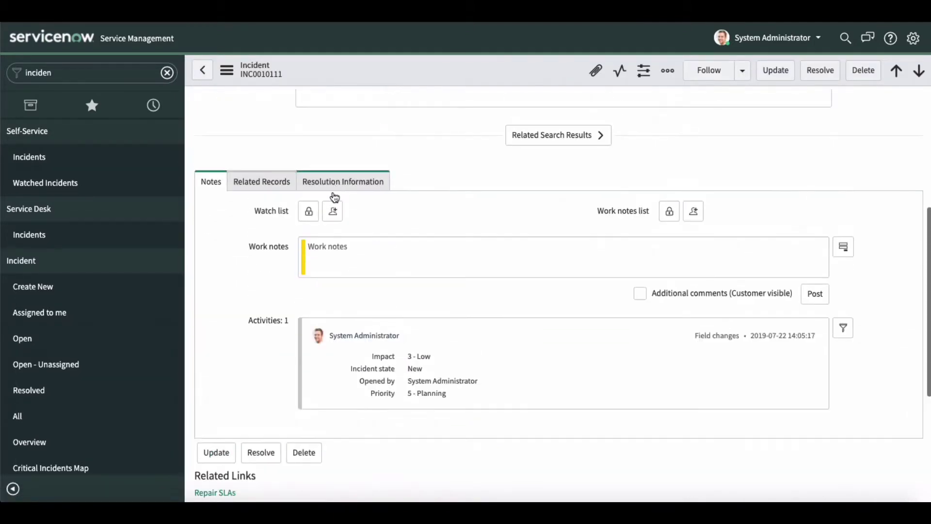
click(345, 254)
text(Teste)
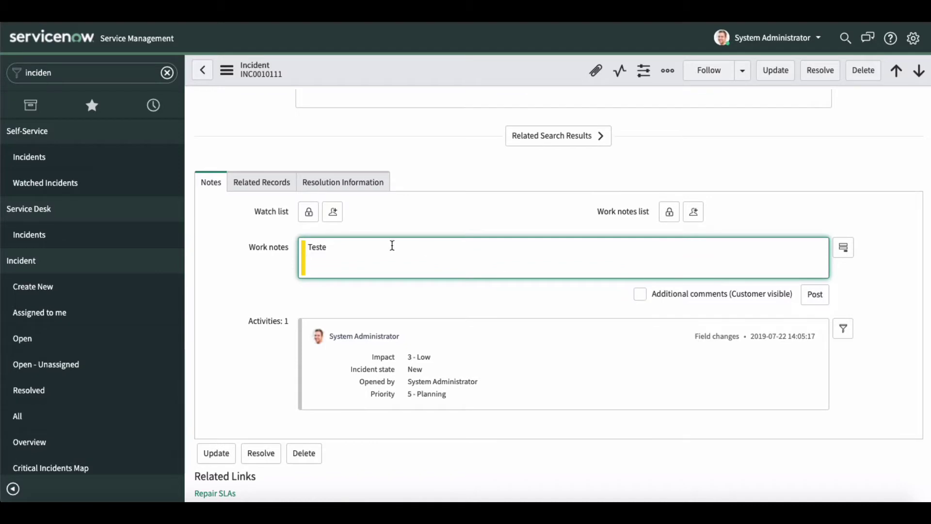
text( para editar)
click(814, 295)
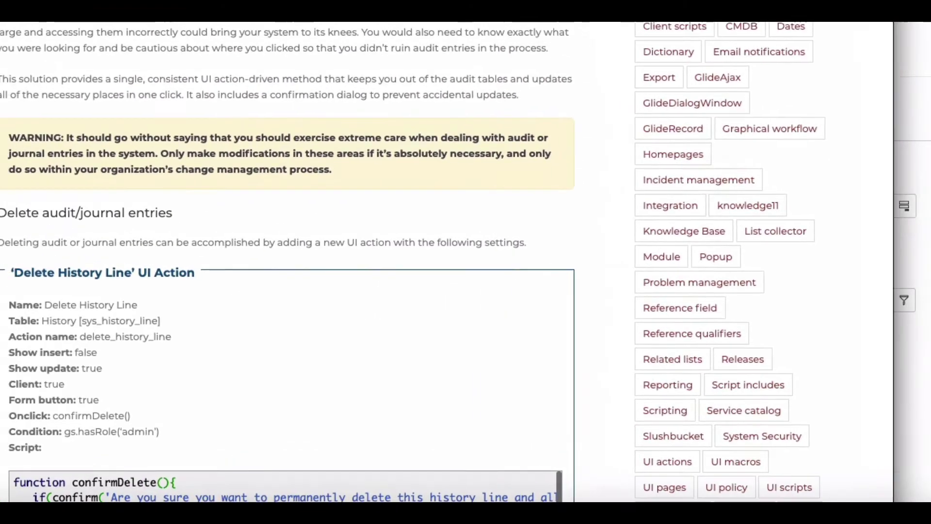
Review the reference articles on the 'Delete History Line' UI action and on enabling auditing for tables
scroll(351, 262, down, 1)
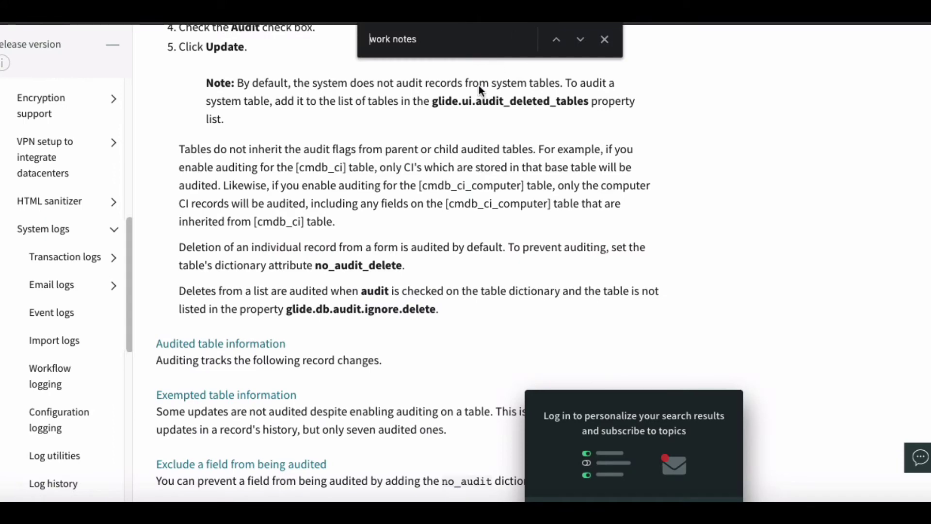
scroll(443, 113, up, 2)
scroll(443, 112, up, 5)
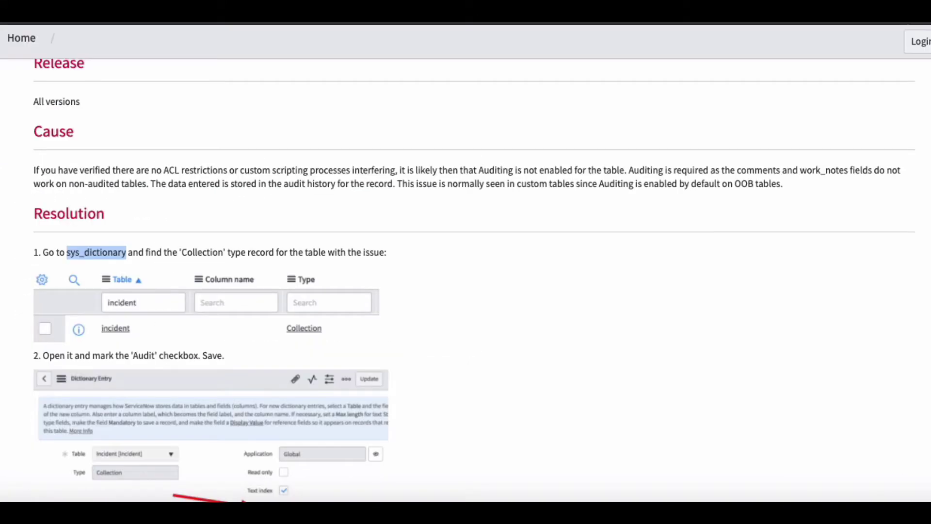
scroll(502, 152, down, 1)
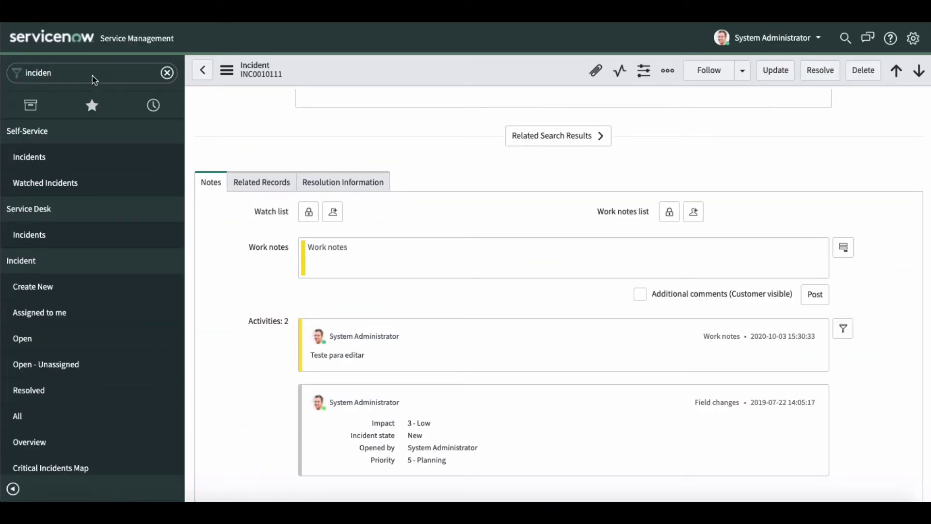
Find UI Actions under System Definition and start a new UI Action record
click(92, 74)
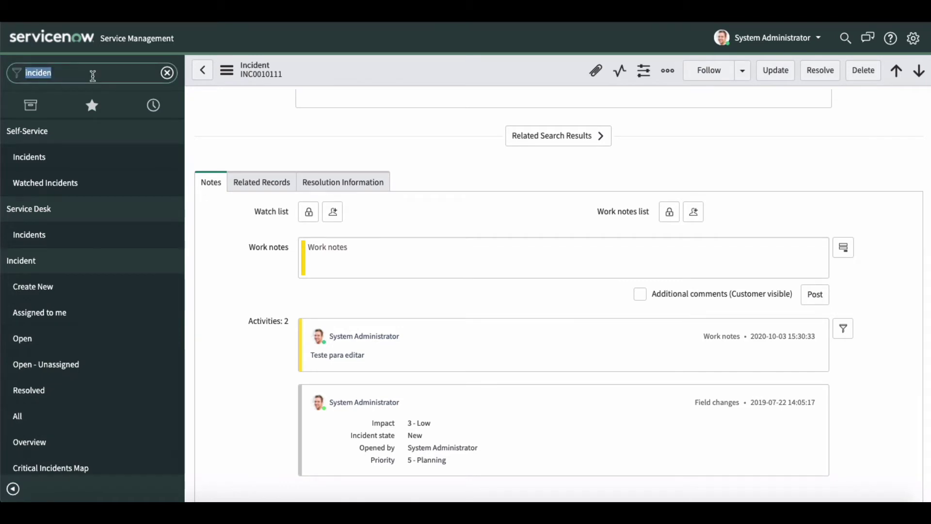
text(ui ac)
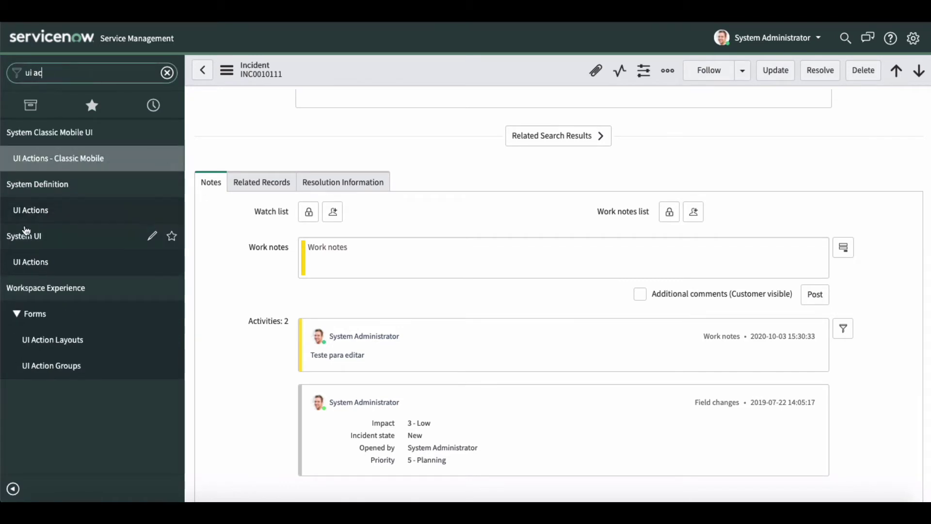
click(20, 211)
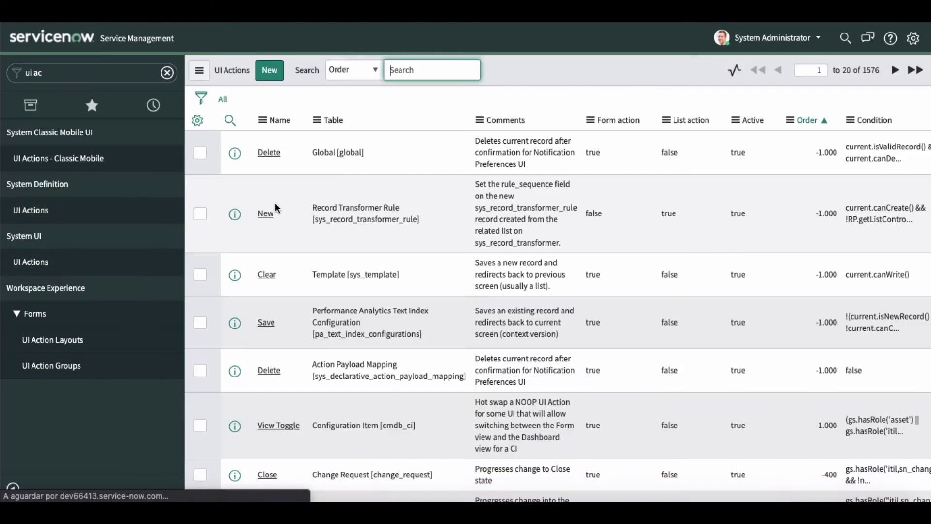
click(267, 76)
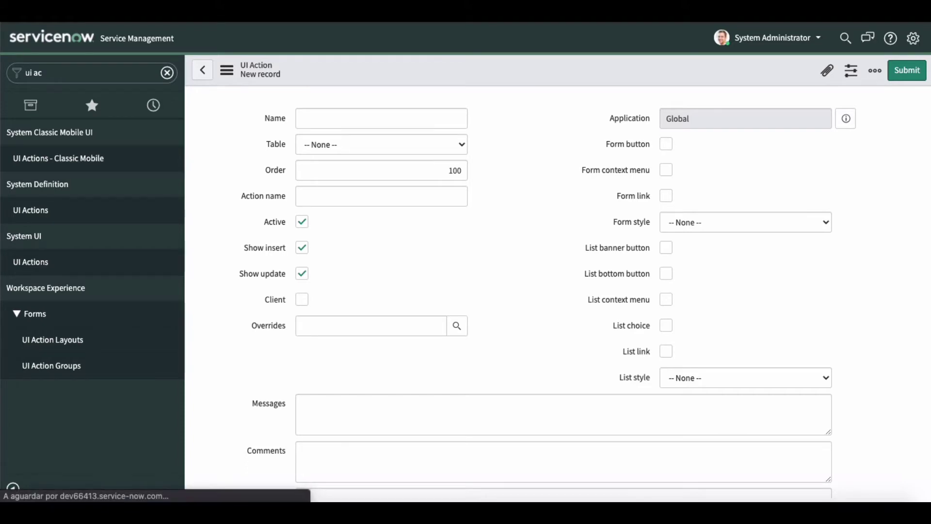
Name the UI action Delete History Line, with table History [sys_history_line] and action name delete_history_line
click(320, 120)
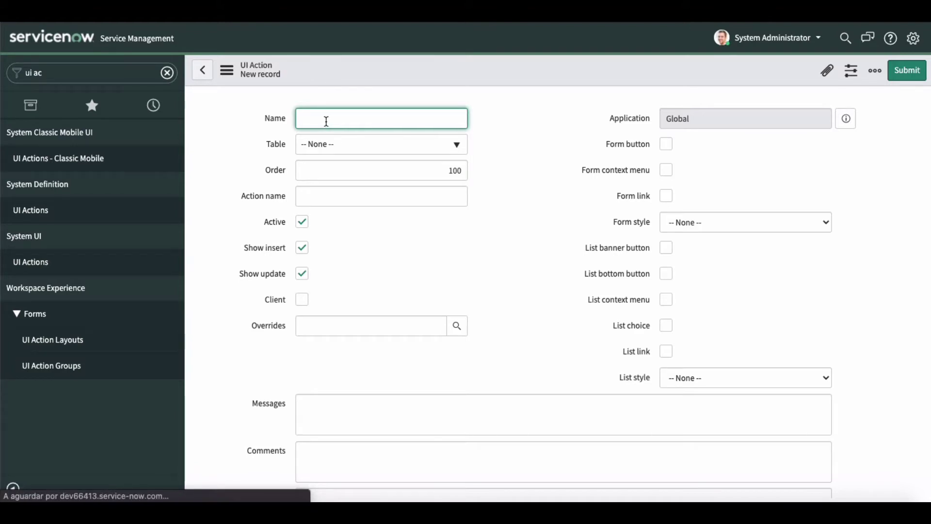
text(Delete History Line)
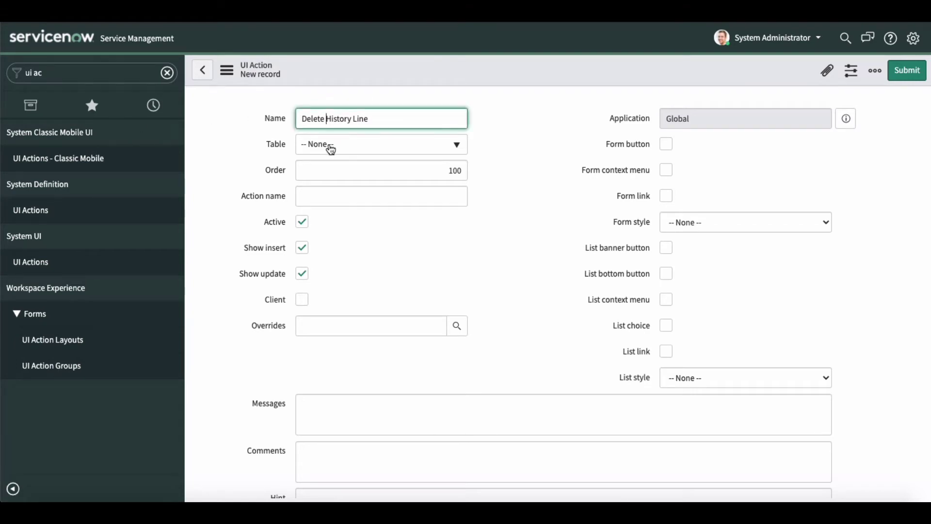
click(353, 146)
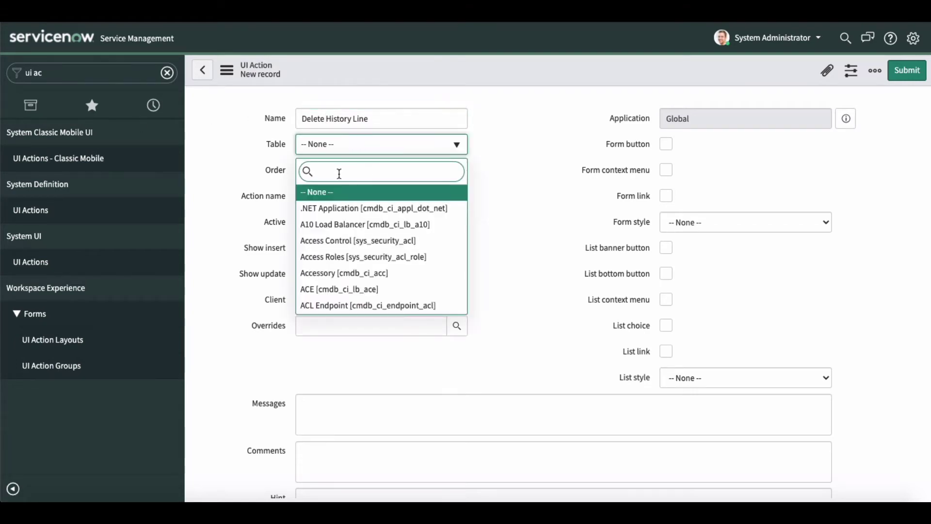
text(sys_history_line)
click(339, 192)
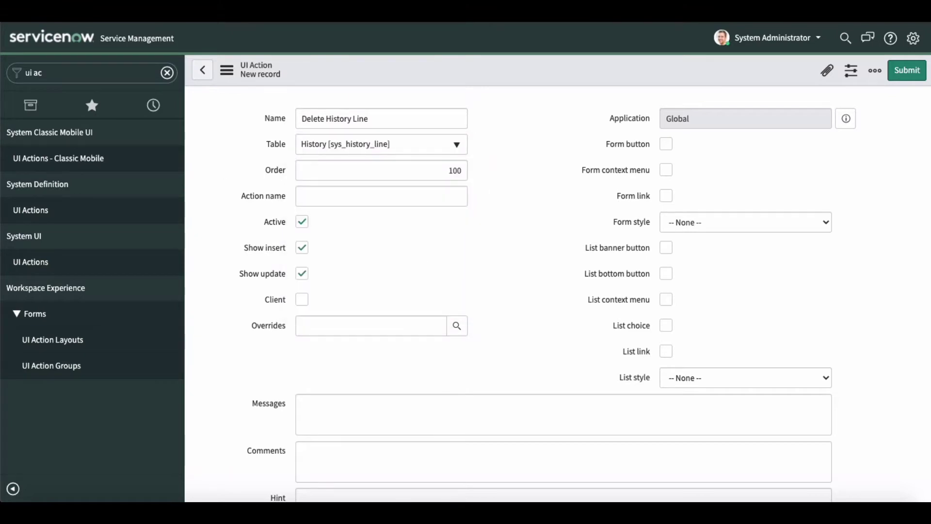
click(328, 196)
text(delete_history_line)
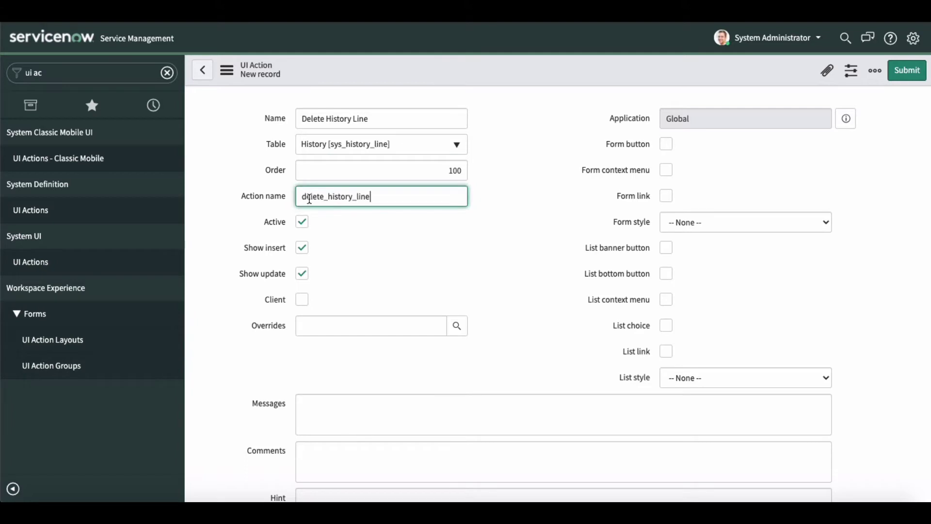
Disable Show insert, enable Client and Form button, and set the UI action's Onclick to confirmDelete()
click(302, 248)
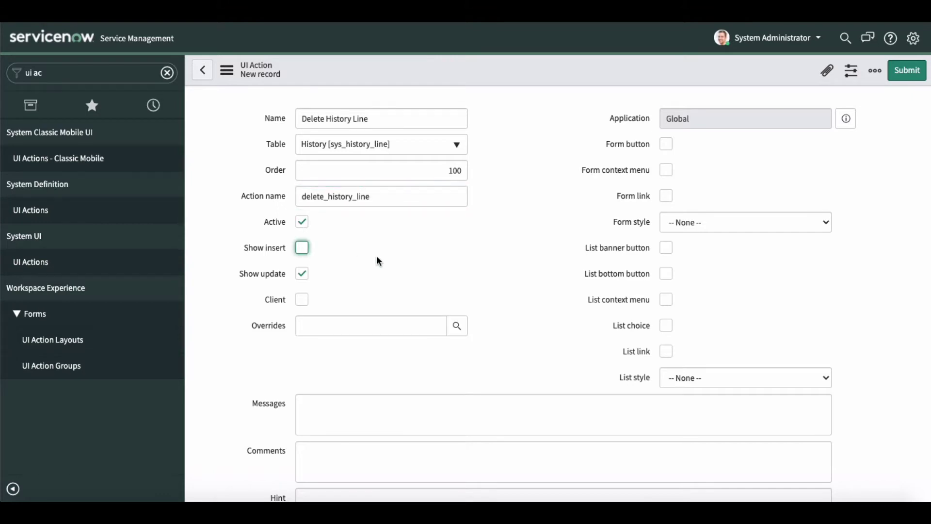
click(301, 299)
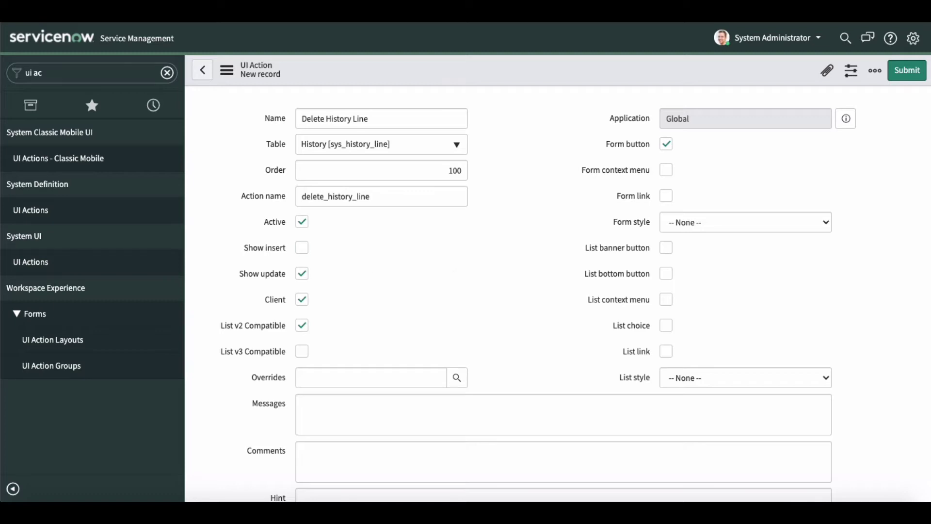
scroll(243, 301, down, 3)
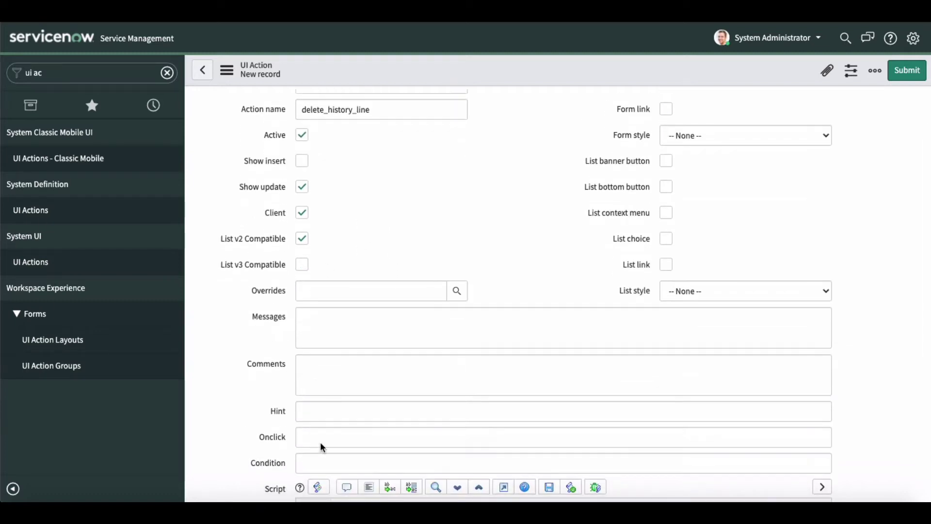
click(333, 441)
text(confirmDelete())
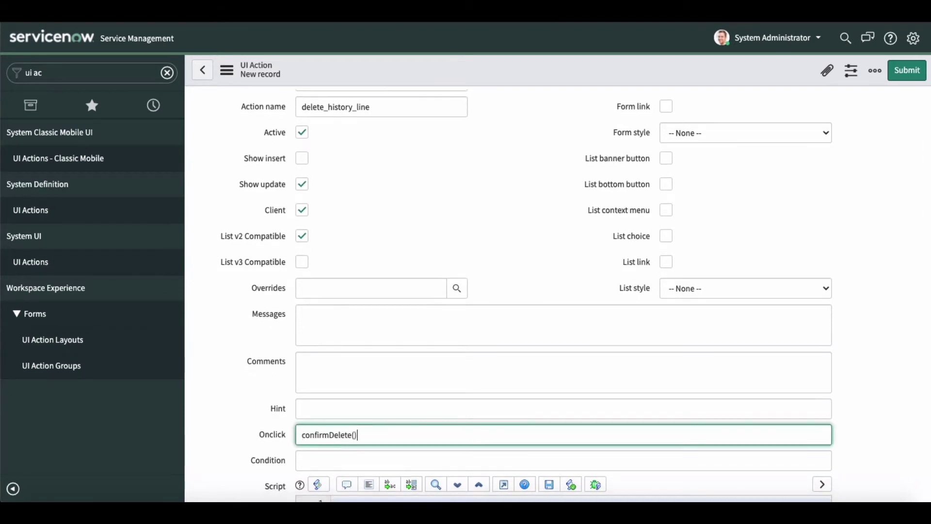
click(228, 422)
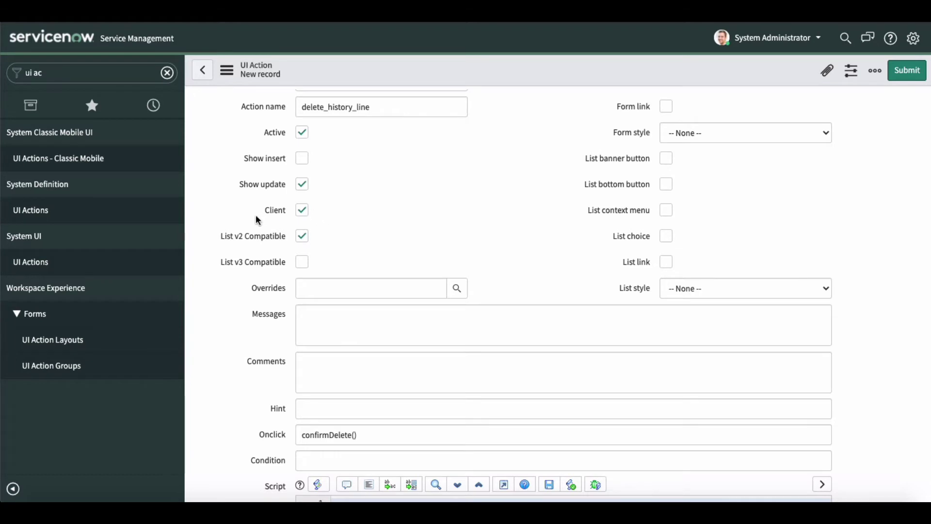
Set the UI action's condition to gs.hasRole('admin') and paste the history line deletion code into its script
scroll(272, 252, down, 3)
click(330, 362)
text(gs.hasRole('admin'))
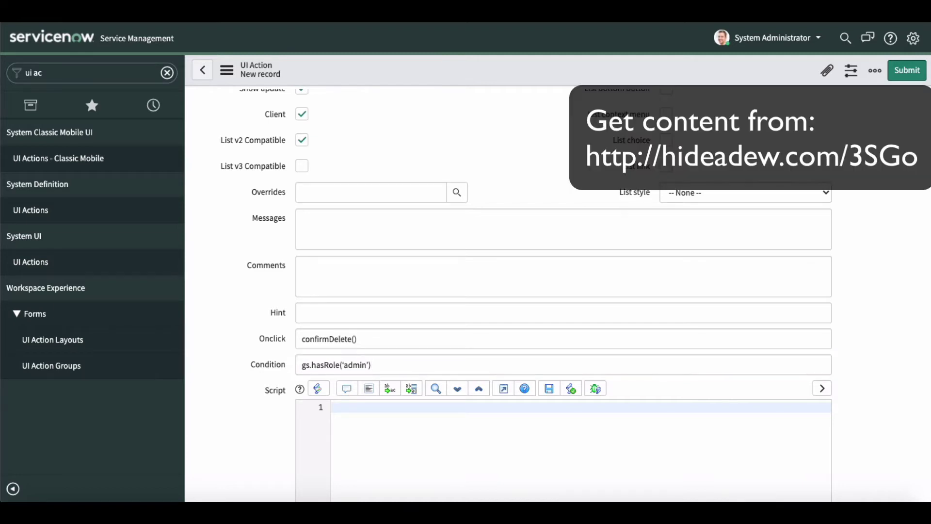
click(361, 408)
key(ctrl+v)
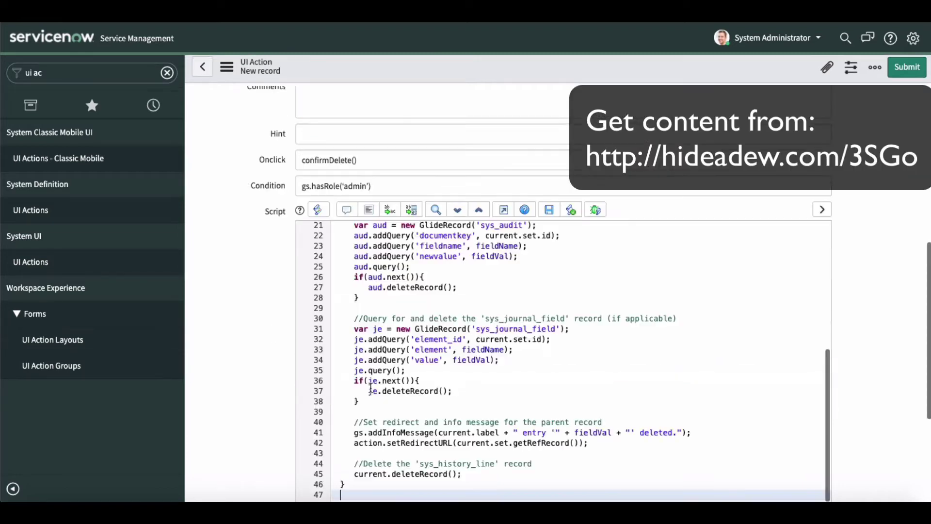
Replace the opening quote before admin in the condition with a straight single quote and submit the UI action
click(345, 184)
key(BackSpace)
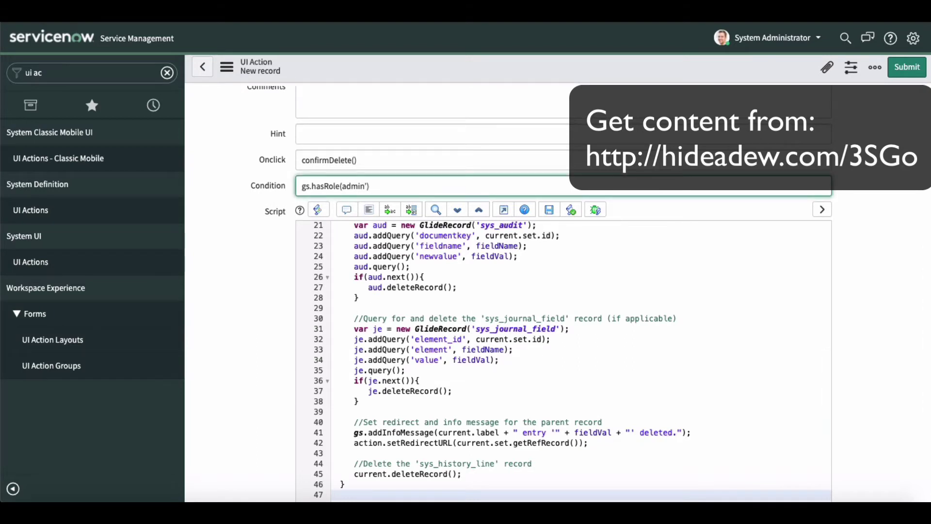
text(')
click(414, 259)
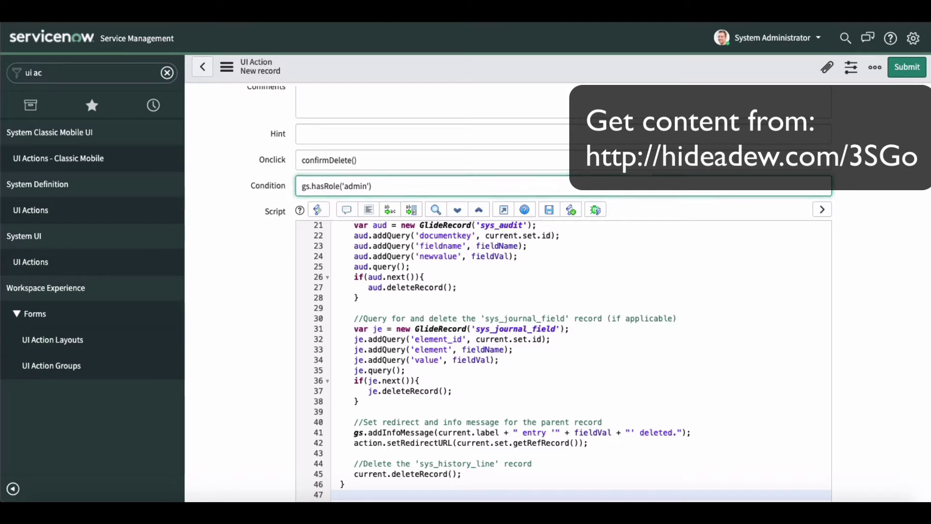
click(902, 72)
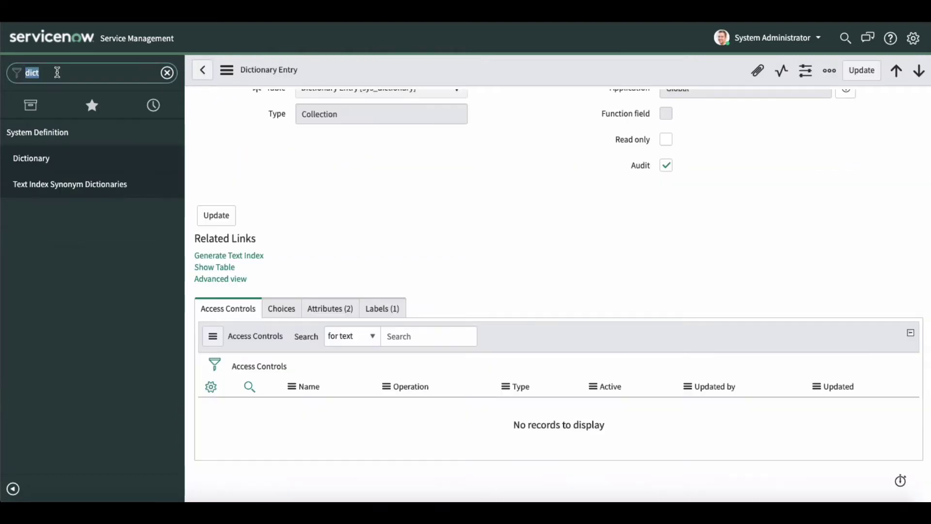
Search the Access Control (ACL) list for sys_history_line and open the sys_history_line.* write rule
text(acl)
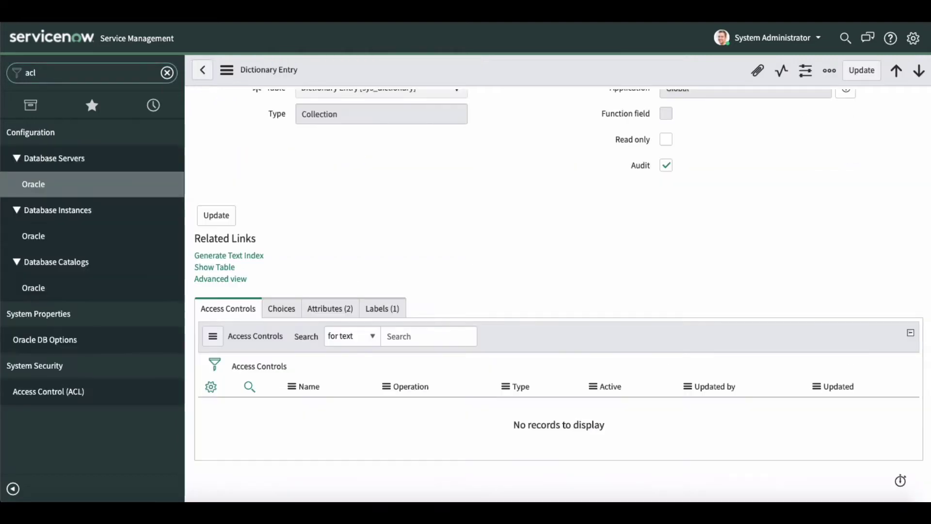
click(74, 400)
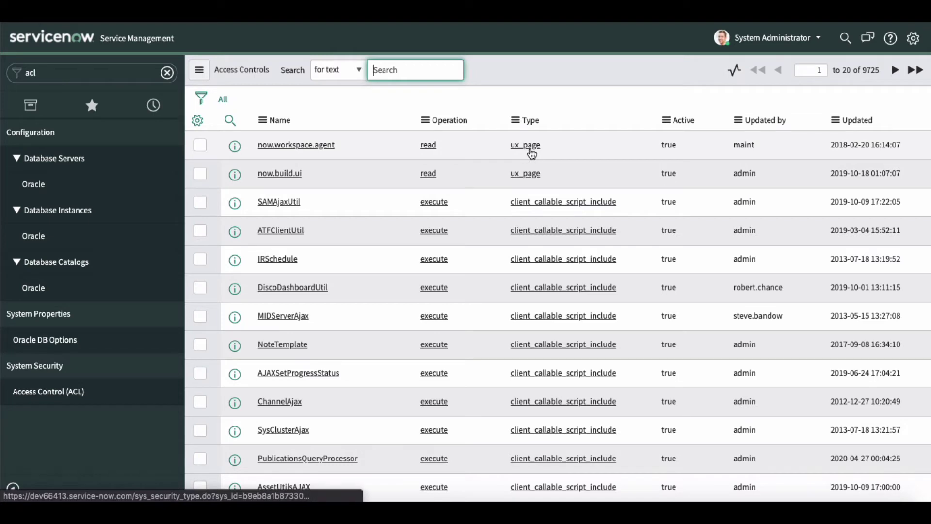
click(412, 74)
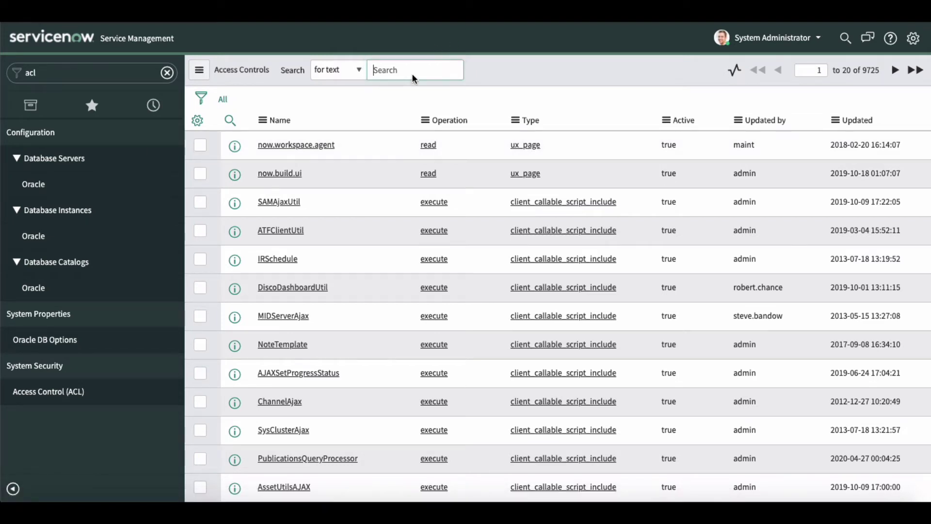
text(sys_history_line)
key(Return)
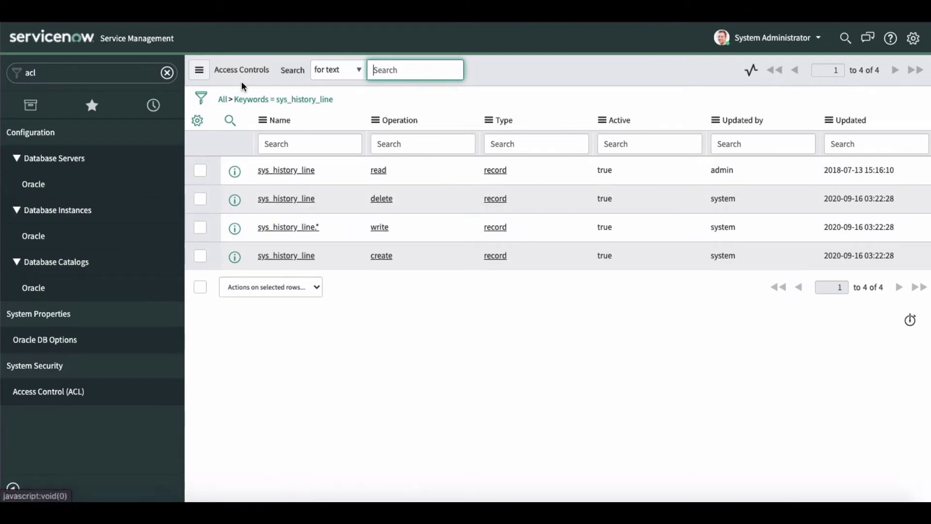
click(283, 227)
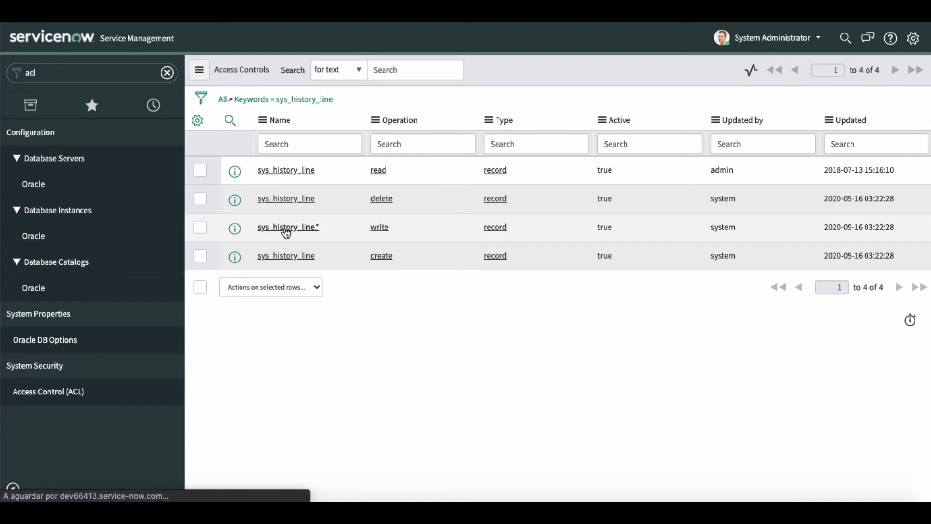
scroll(240, 235, up, 2)
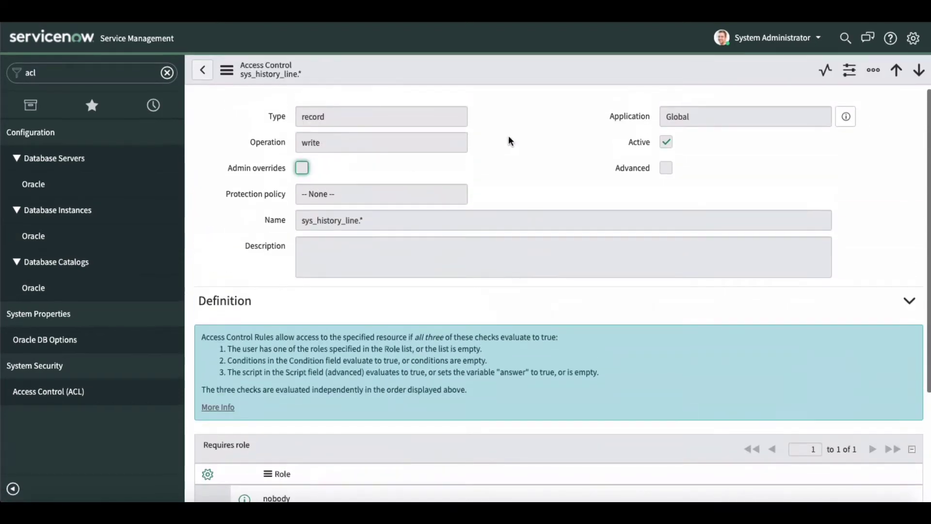
Elevate the session's privileges with the security_admin role
click(822, 42)
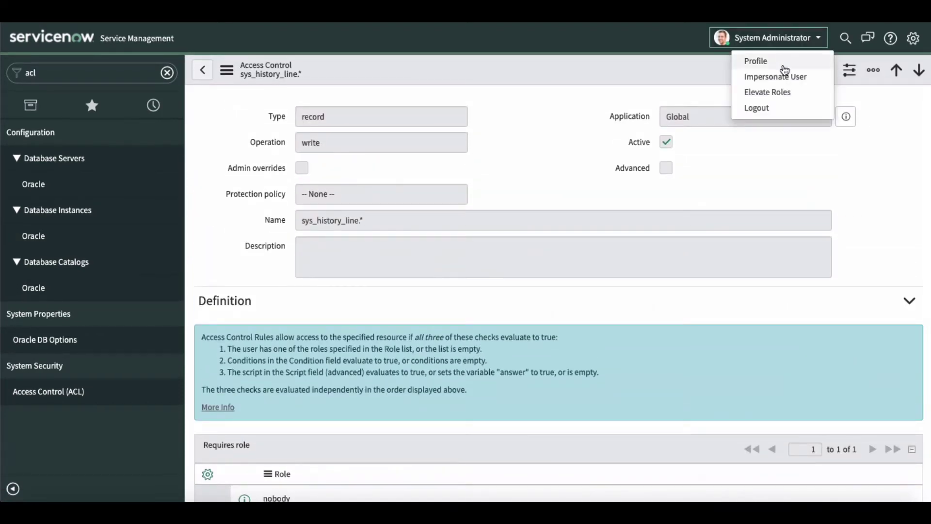
click(775, 93)
click(348, 120)
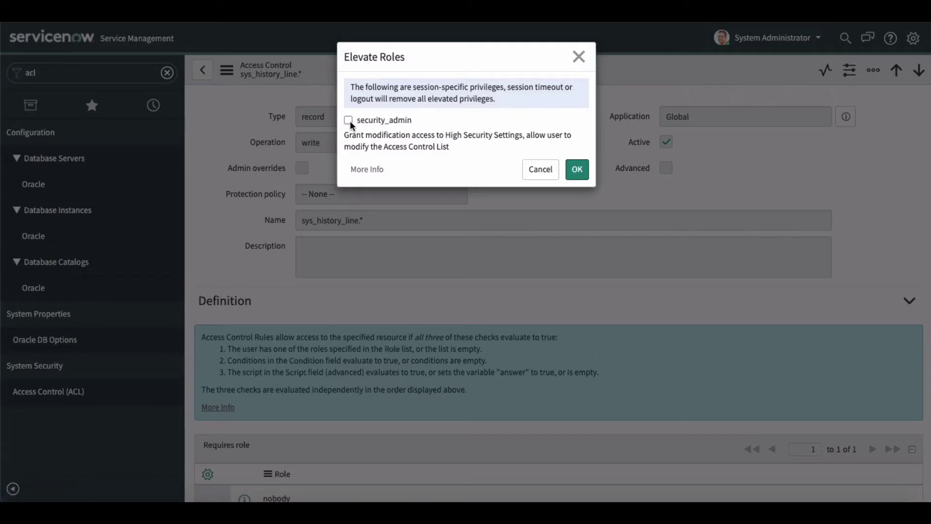
click(579, 171)
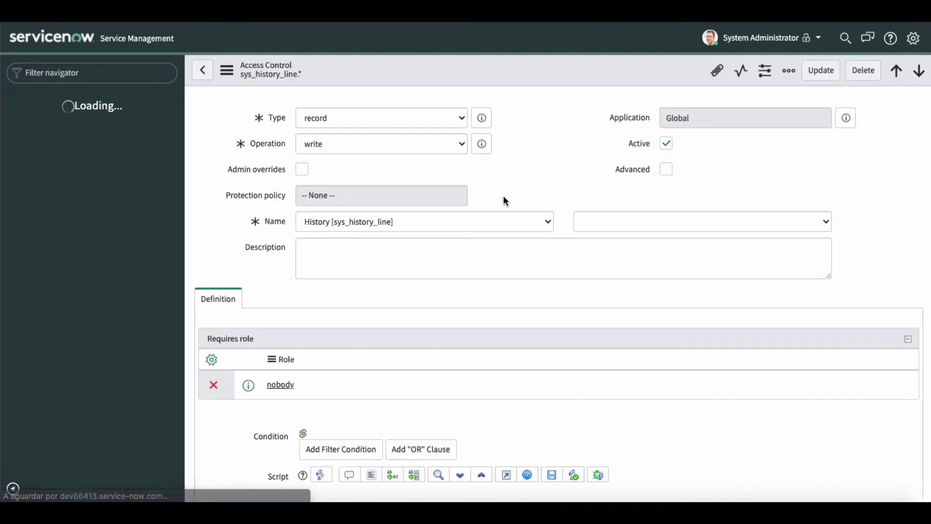
Add admin to the required roles of the sys_history_line.* write rule and save the record
scroll(504, 200, down, 3)
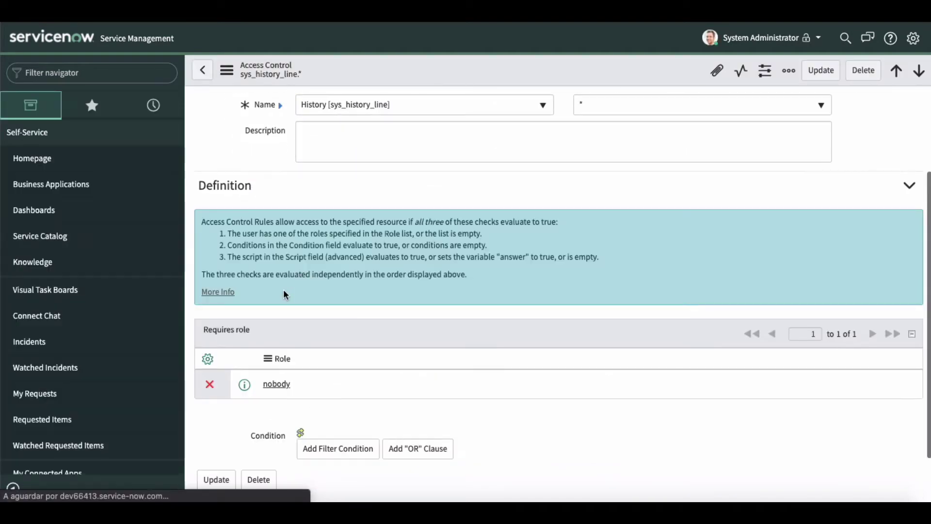
scroll(386, 387, down, 1)
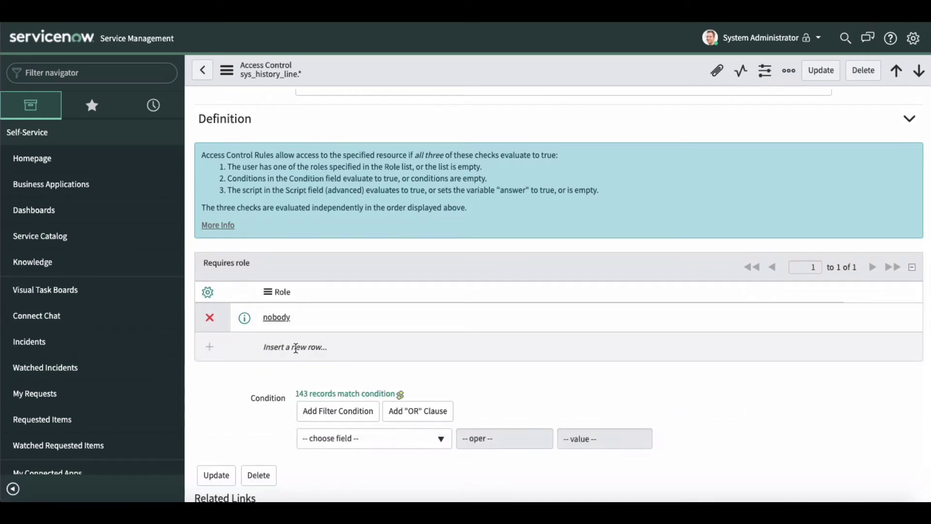
click(296, 348)
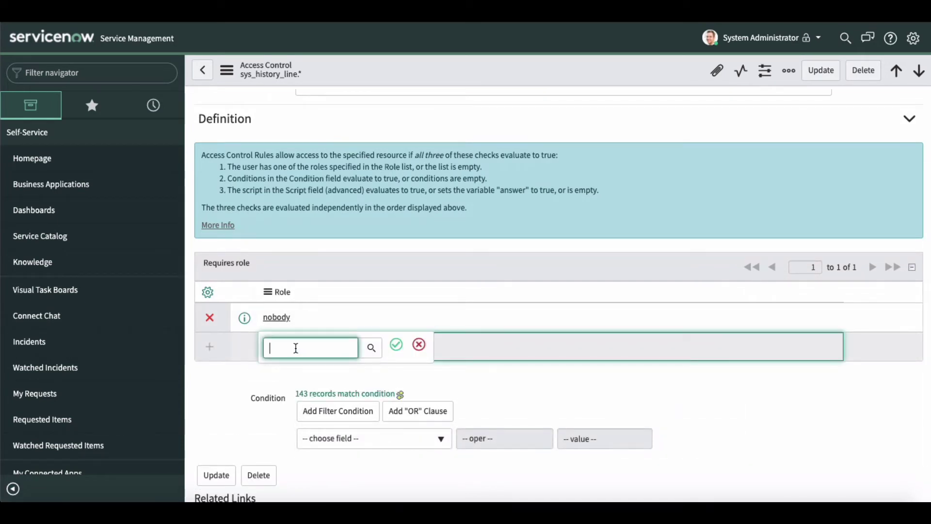
text(admin)
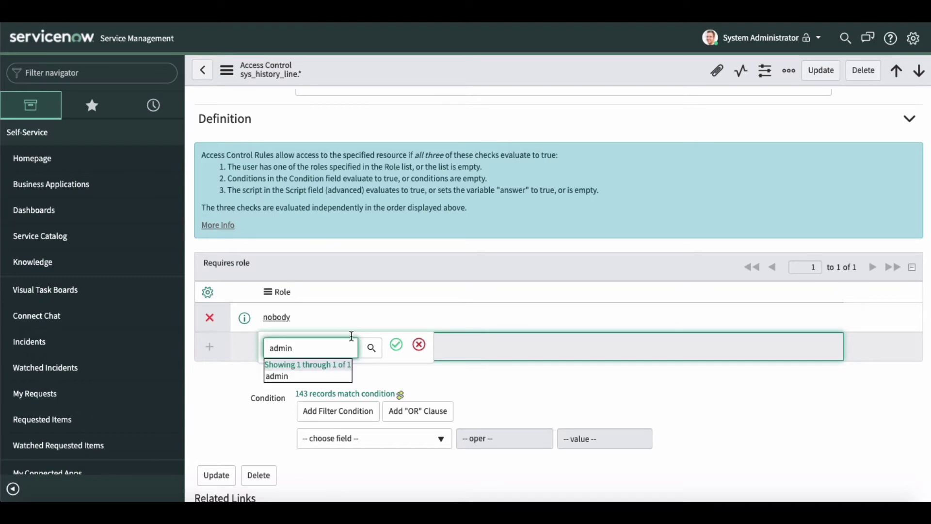
click(289, 376)
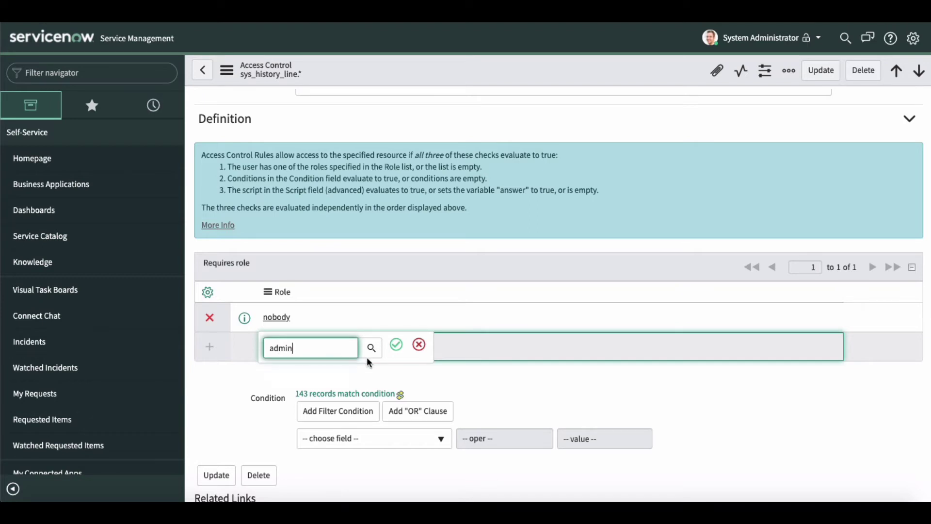
click(392, 344)
scroll(446, 206, up, 5)
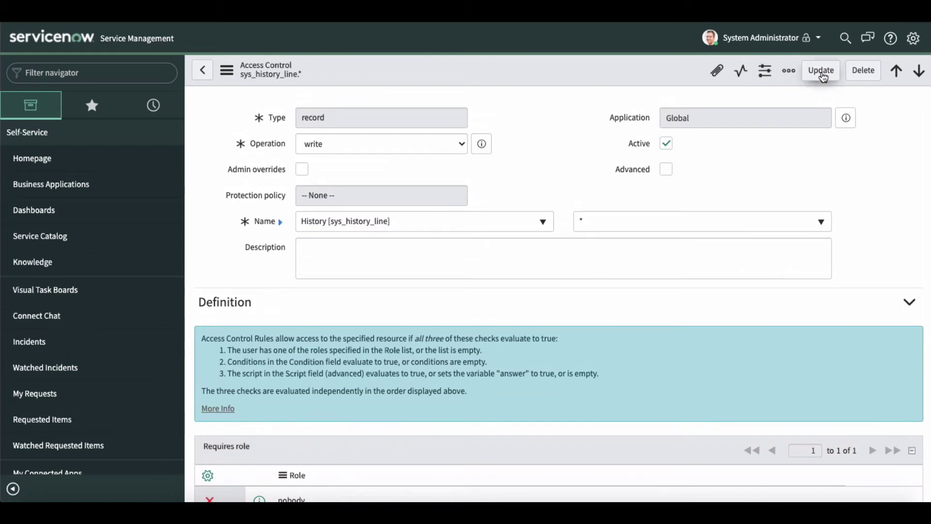
right_click(468, 77)
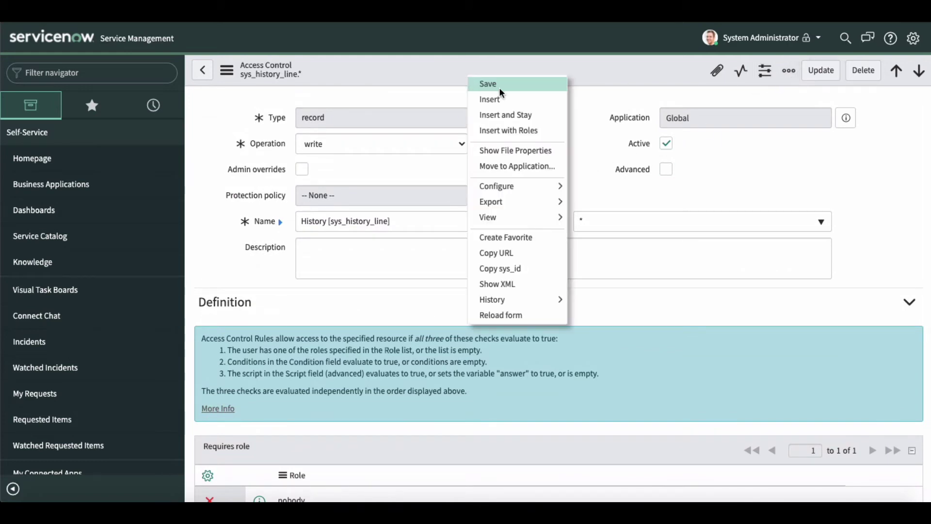
click(499, 87)
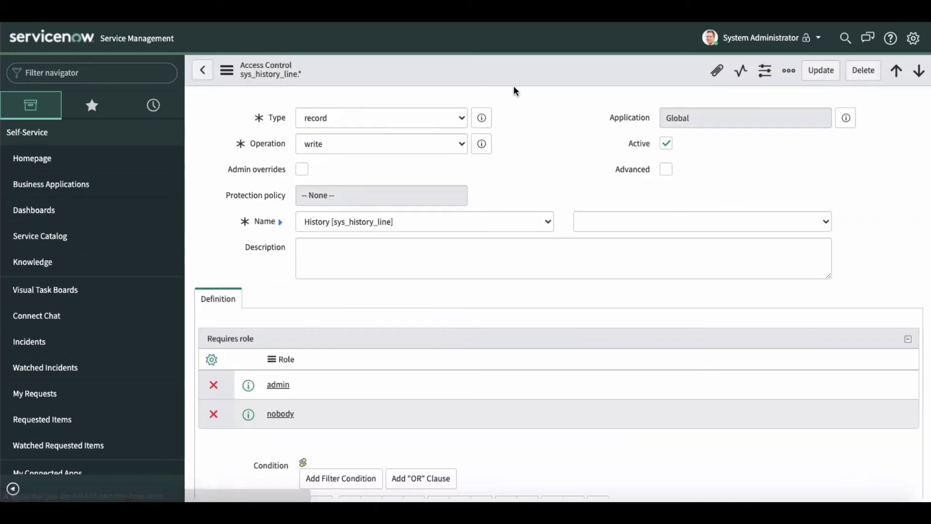
scroll(587, 141, down, 3)
scroll(587, 141, up, 3)
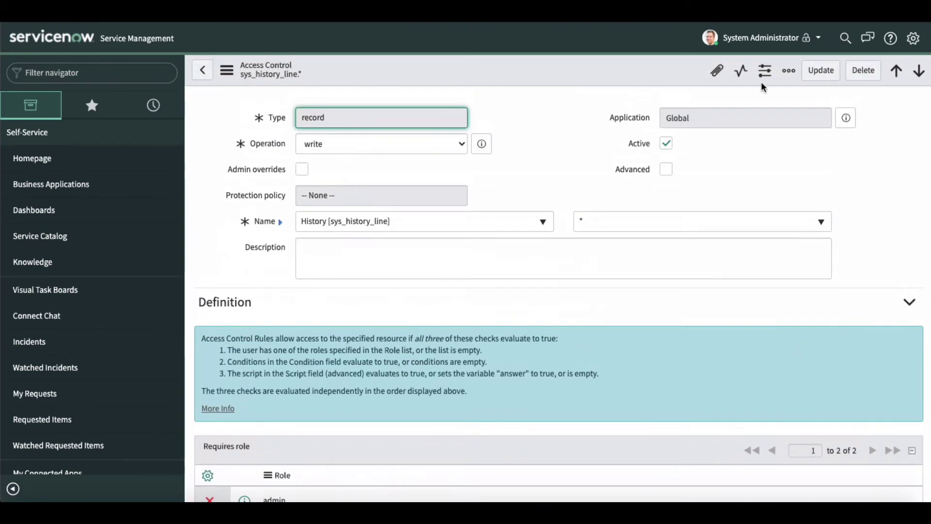
Remove the elevated security_admin role from the session
click(818, 39)
click(772, 90)
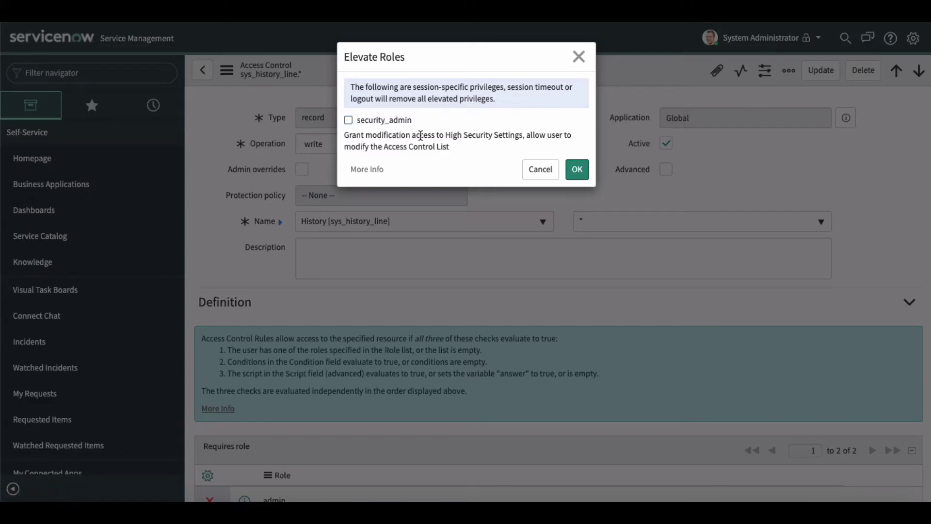
click(576, 171)
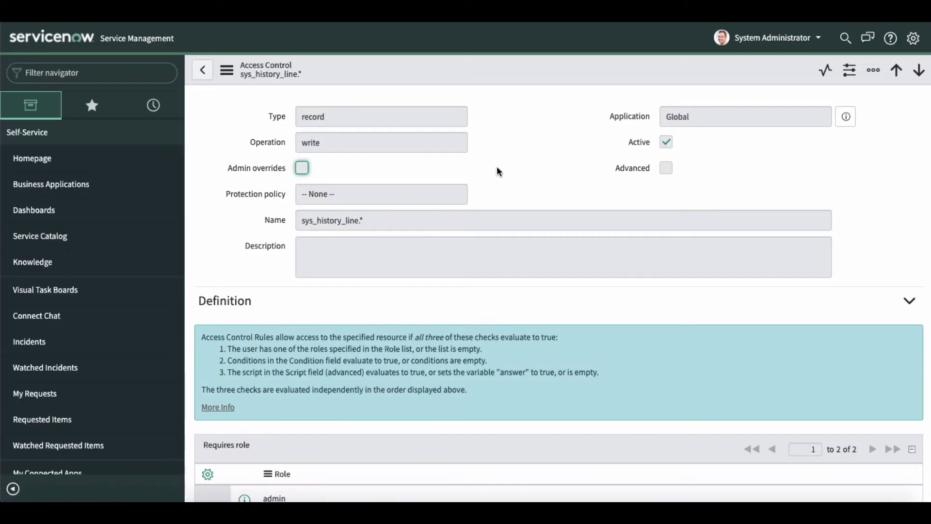
scroll(496, 166, down, 2)
scroll(497, 166, up, 2)
Create a new UI action from the UI Actions list and name it Update History Line
click(69, 73)
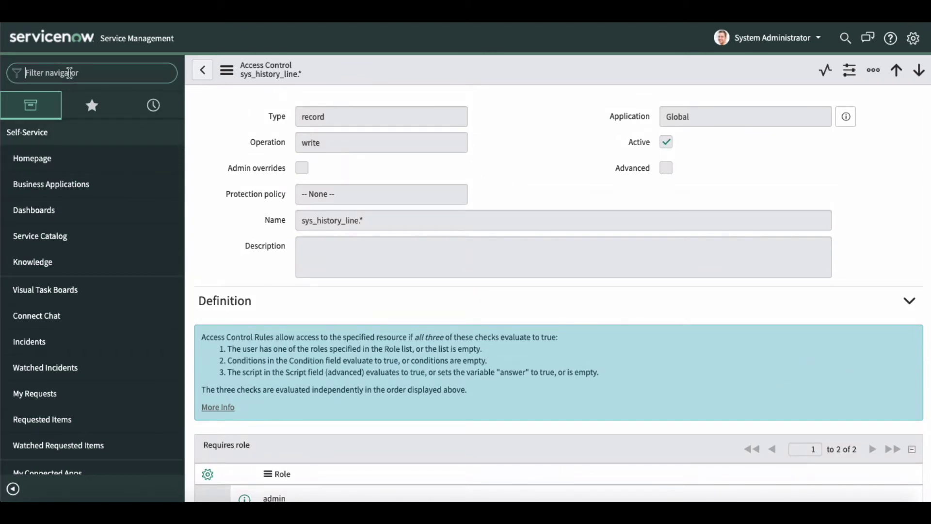
text(ui ac)
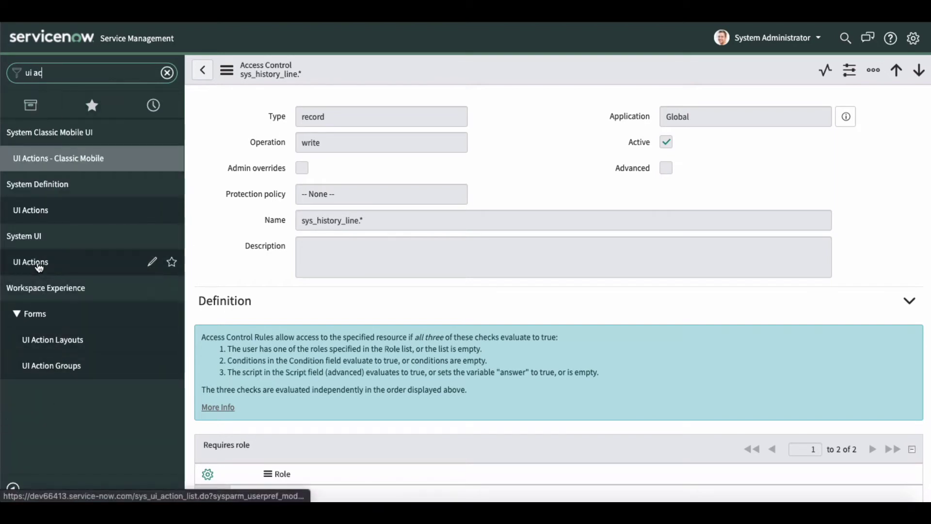
click(31, 210)
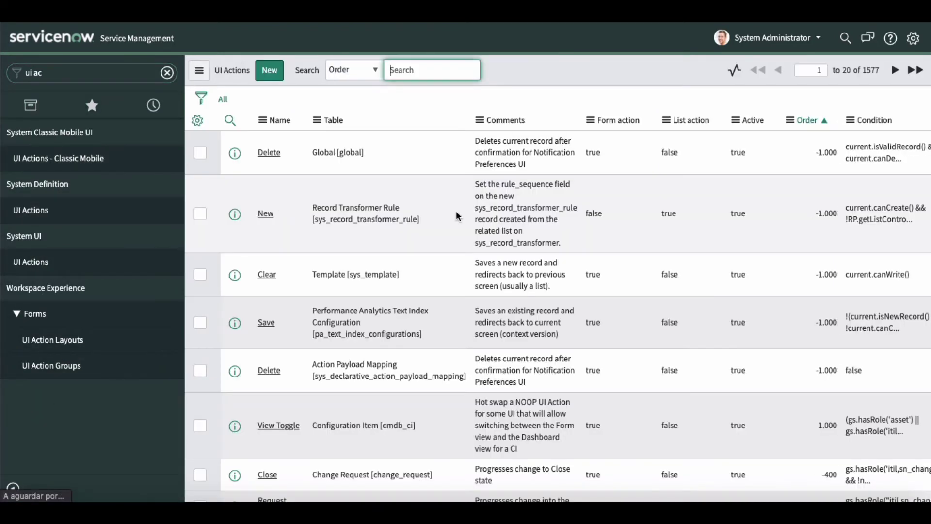
click(270, 73)
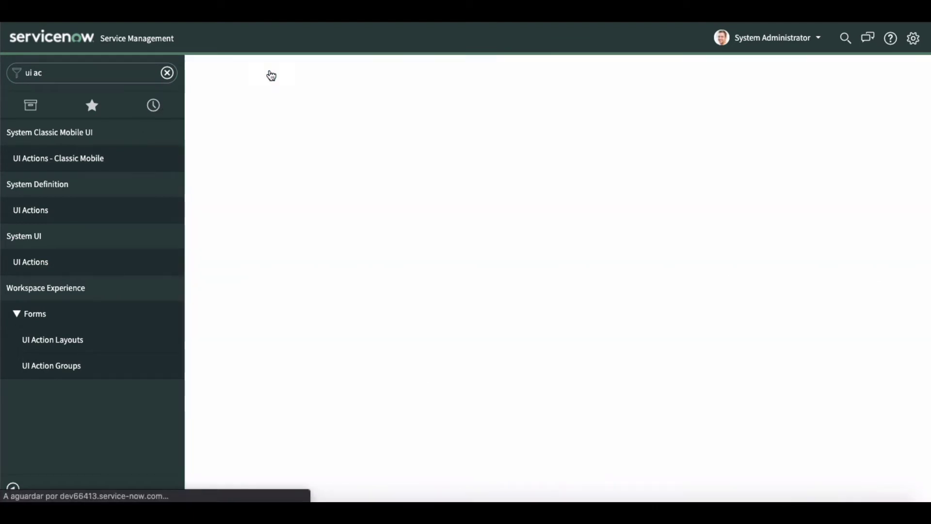
click(334, 118)
text(Update History Line)
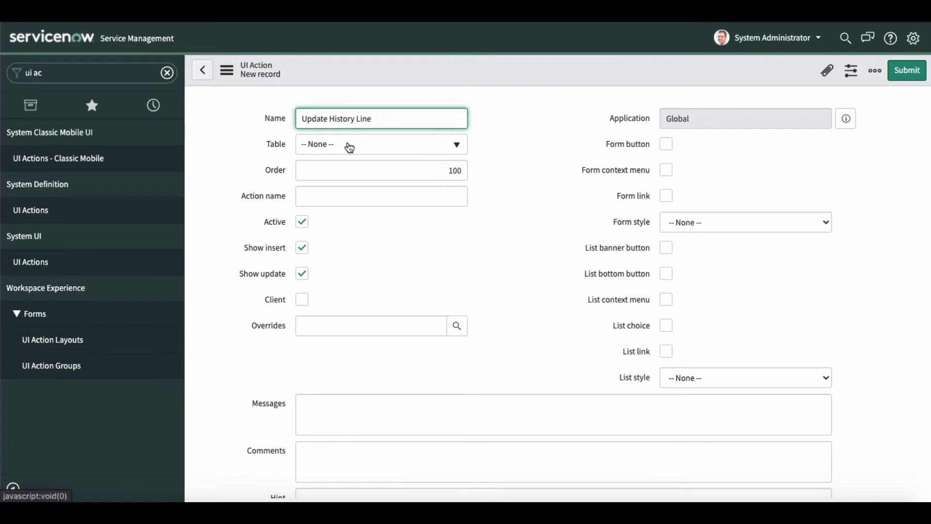
Set the UI action's table to History [sys_history_line] and its action name to update_history_line
click(326, 199)
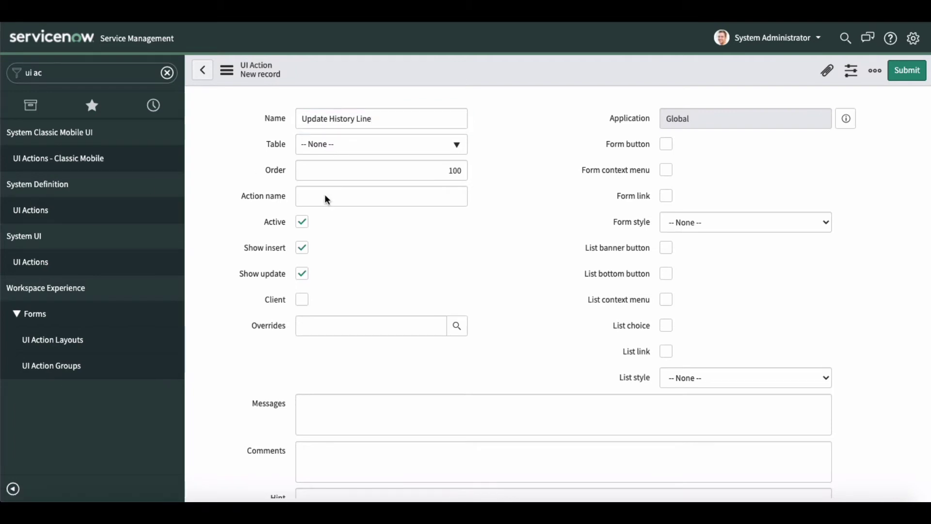
click(335, 148)
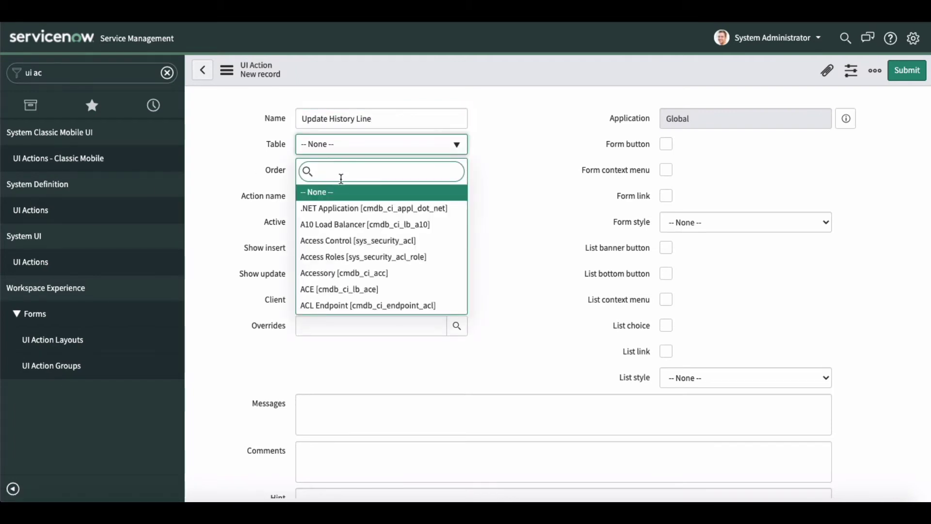
text(sys_history_line)
click(342, 193)
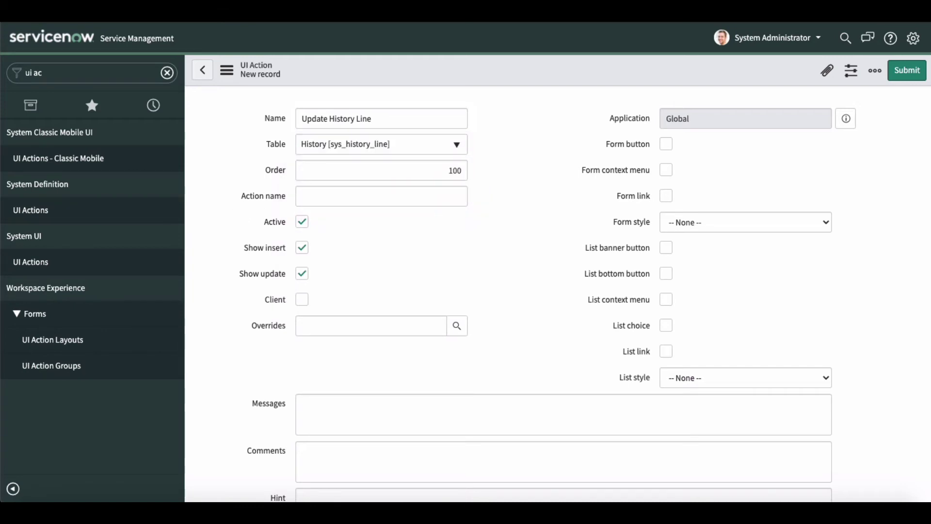
click(321, 196)
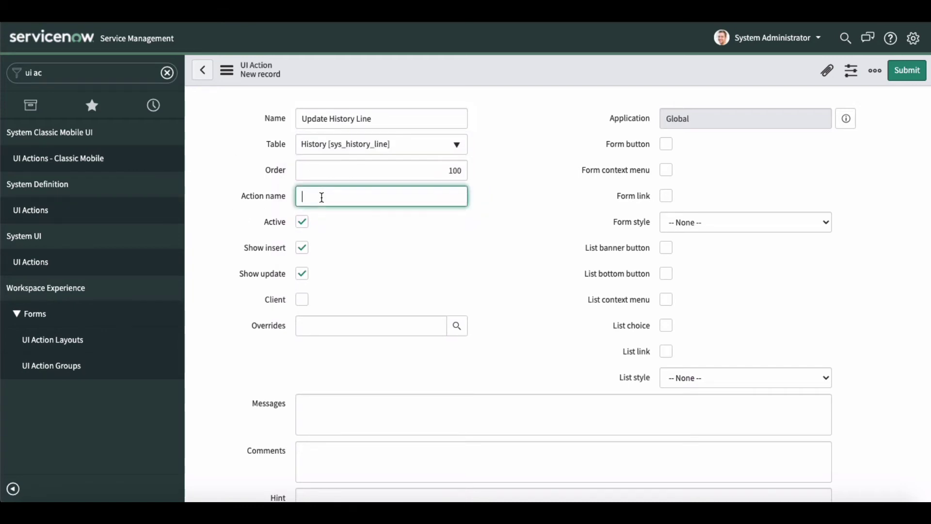
text(update_history_line)
Disable Show insert, enable Form button and Client, and set the UI action's Onclick to confirmUpdate()
click(301, 248)
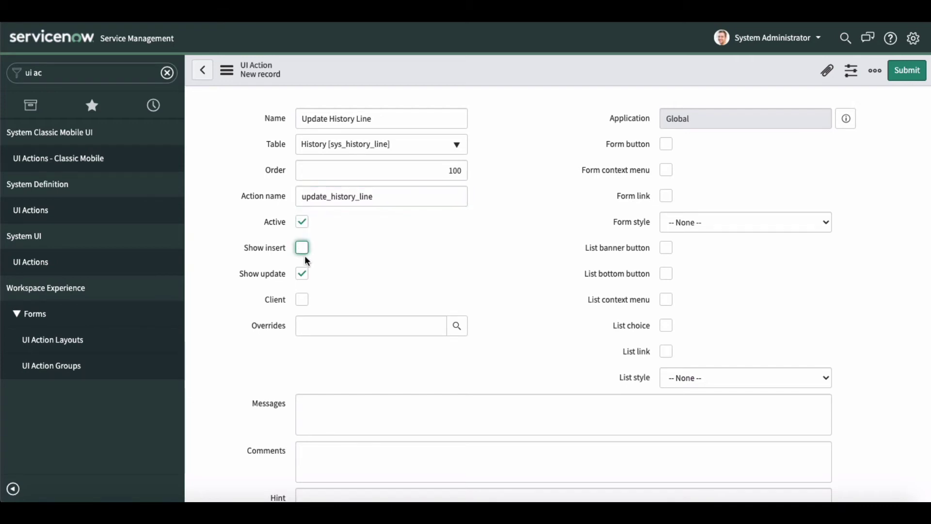
click(666, 144)
click(302, 299)
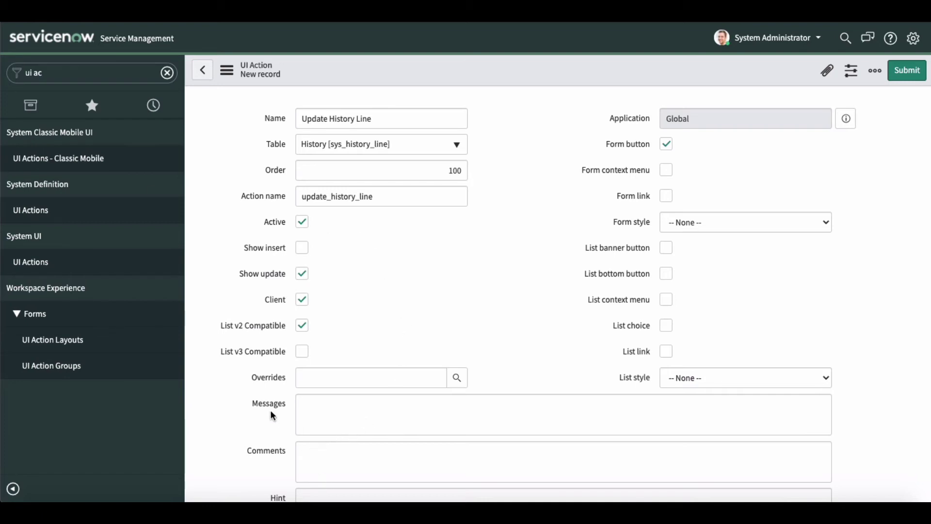
scroll(270, 409, down, 2)
click(323, 410)
text(confirmUpdate())
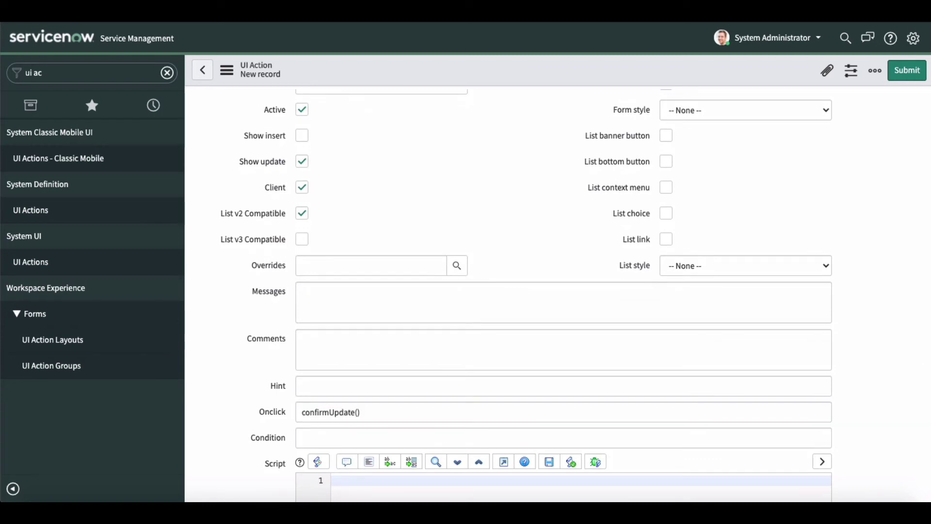
Set the UI action's condition to gs.hasRole('admin') && current["new"].canWrite(), using straight quotes
click(329, 440)
text(gs.hasRole('admin') && current["new"].canWrite())
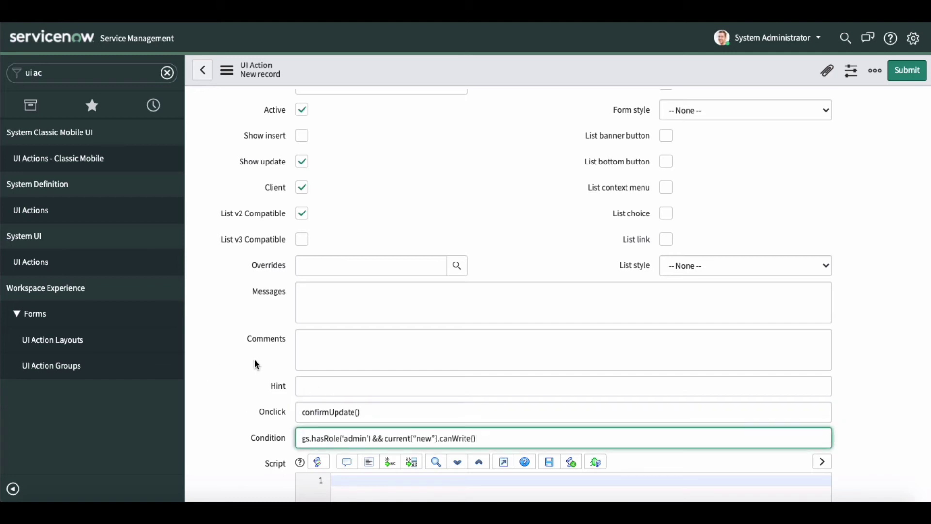
click(331, 438)
key(BackSpace)
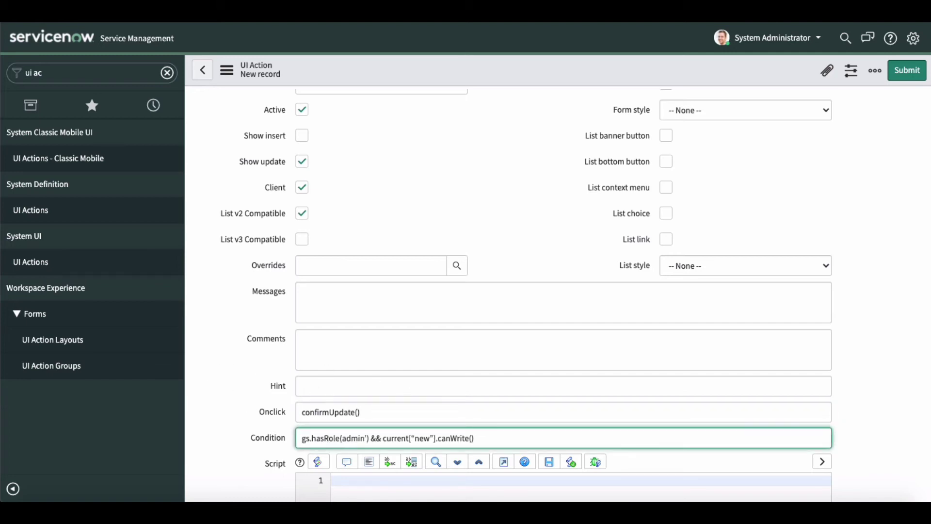
text(')
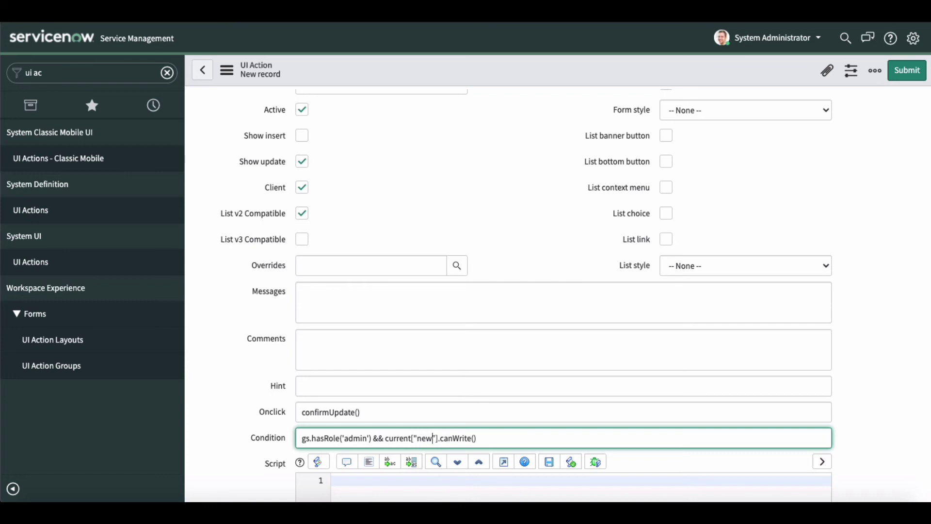
Paste the history line update code into the UI action's script and submit the record
scroll(241, 374, down, 4)
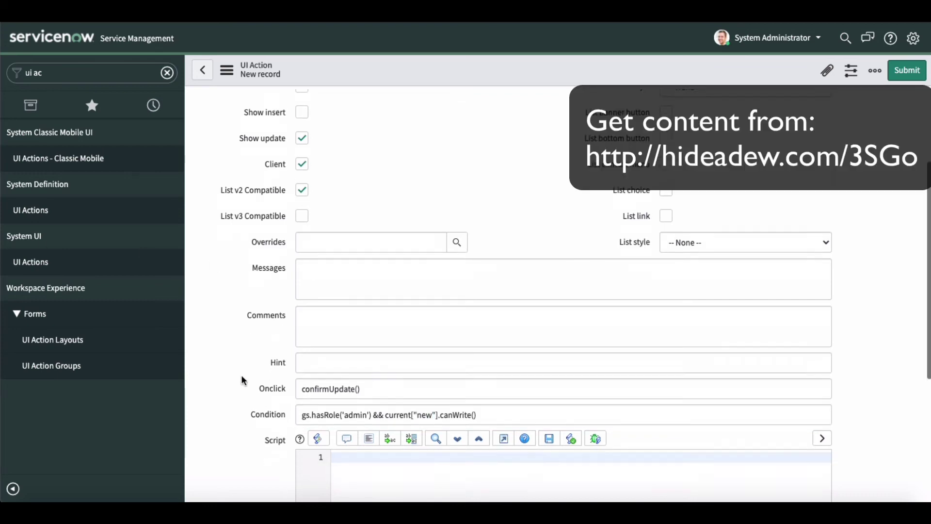
key(ctrl+v)
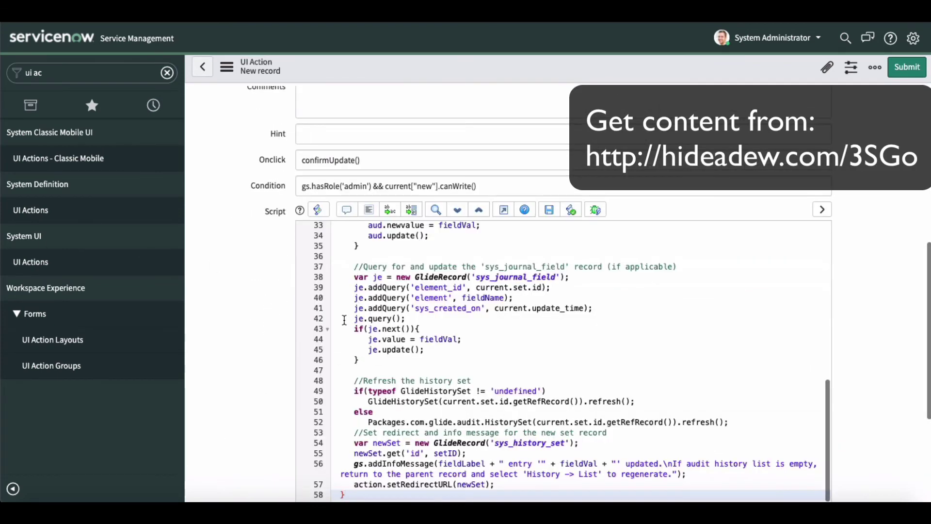
scroll(235, 278, up, 10)
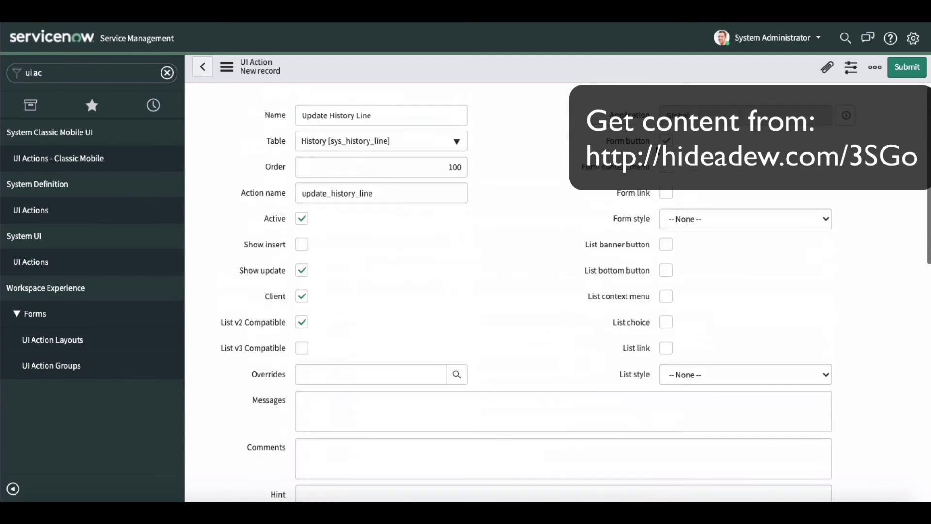
click(899, 68)
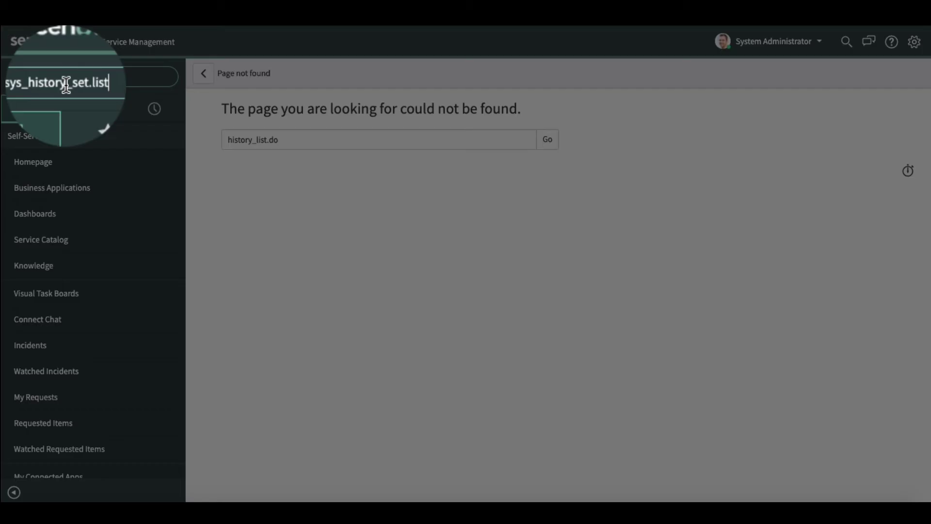
Go to sys_history_set.list and open the record history of incident INC0010111
key(Return)
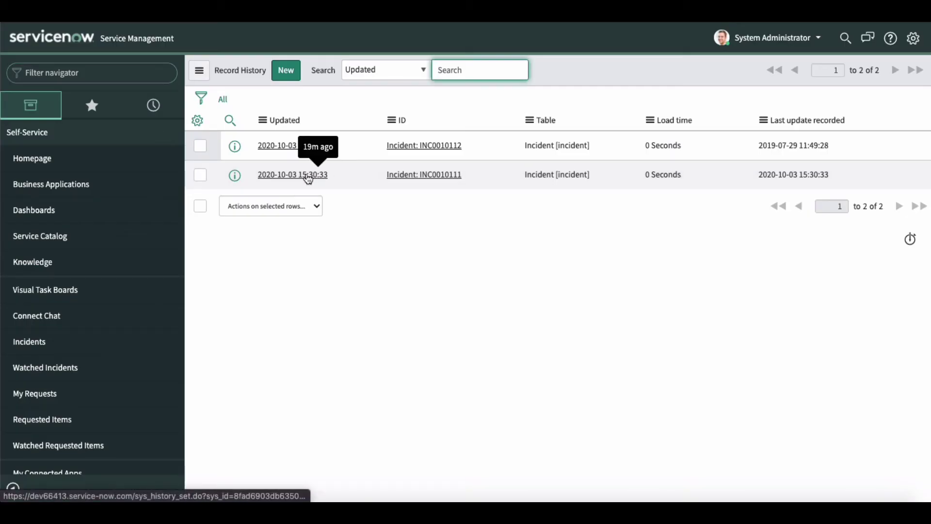
click(308, 175)
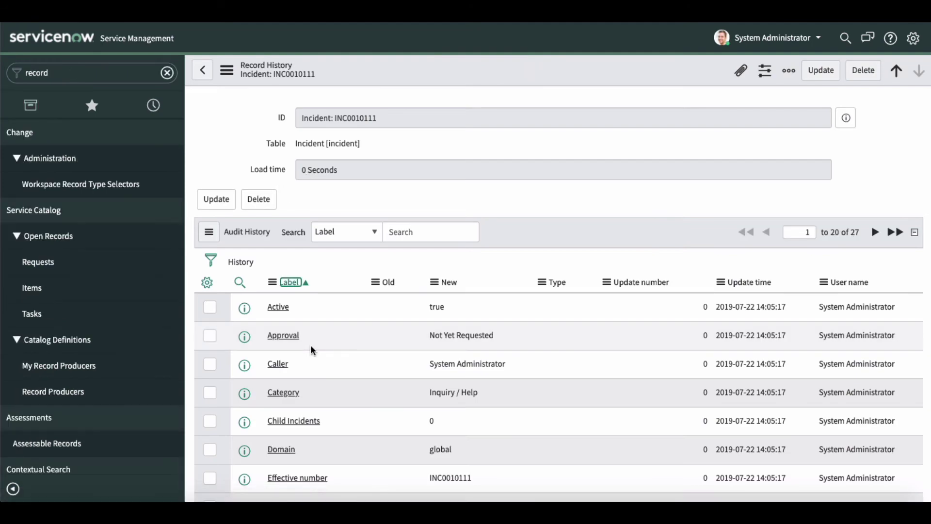
Find the Work notes entry on the second page of the incident's audit history and open it
scroll(311, 345, down, 10)
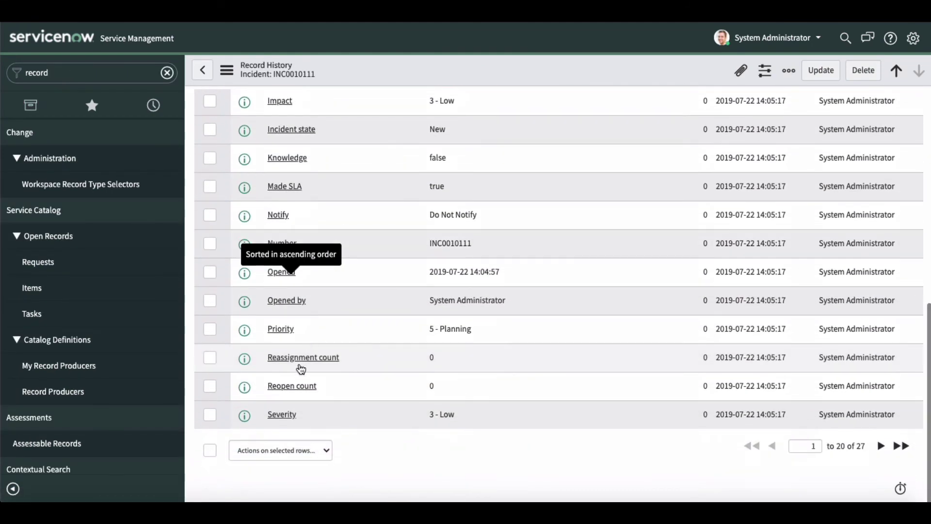
scroll(804, 274, up, 10)
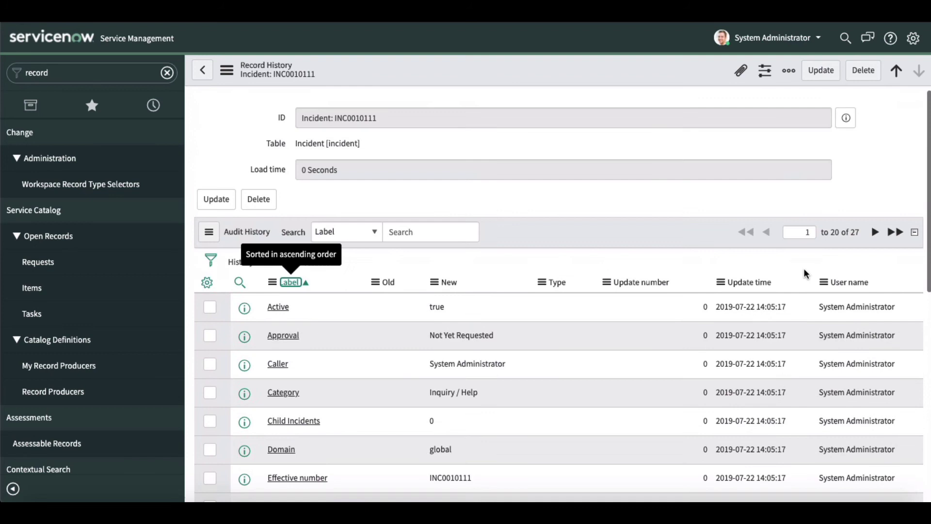
click(875, 232)
scroll(299, 336, down, 2)
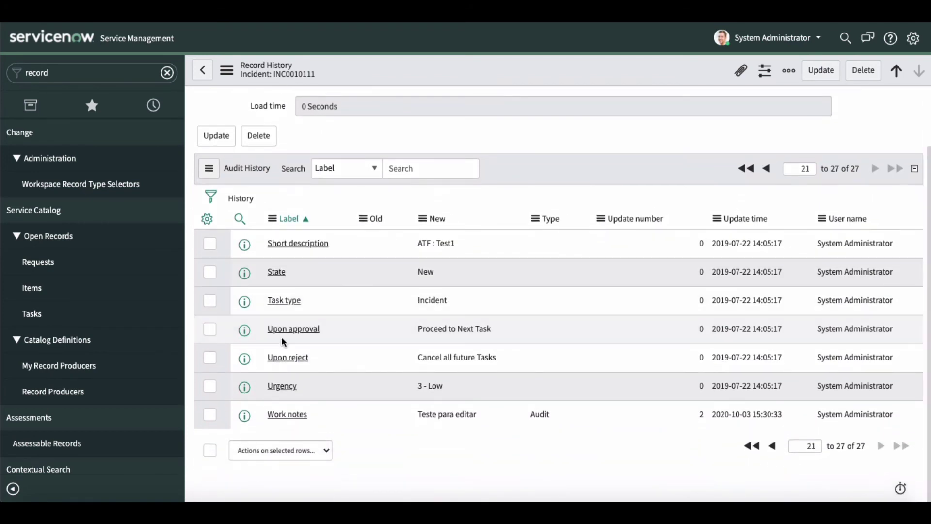
click(279, 417)
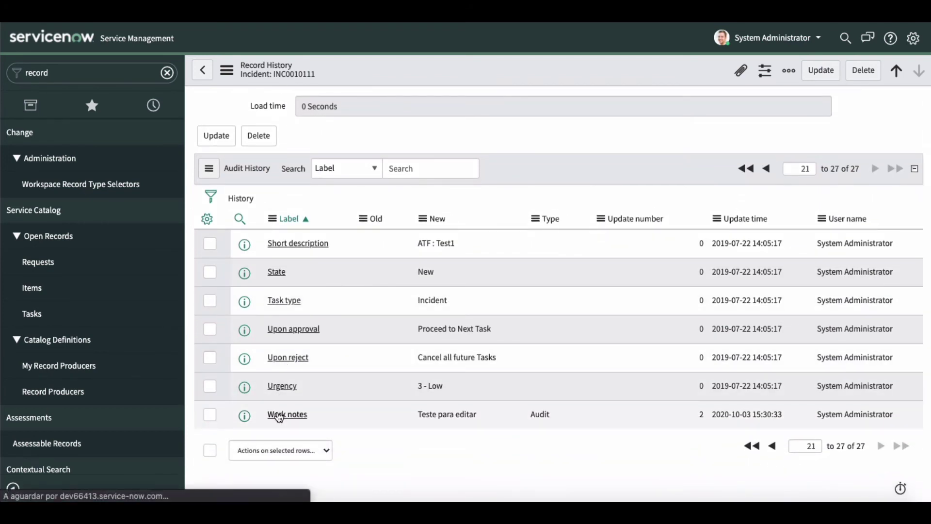
Copy the work note text from the New field into the Old field of the history line
click(371, 238)
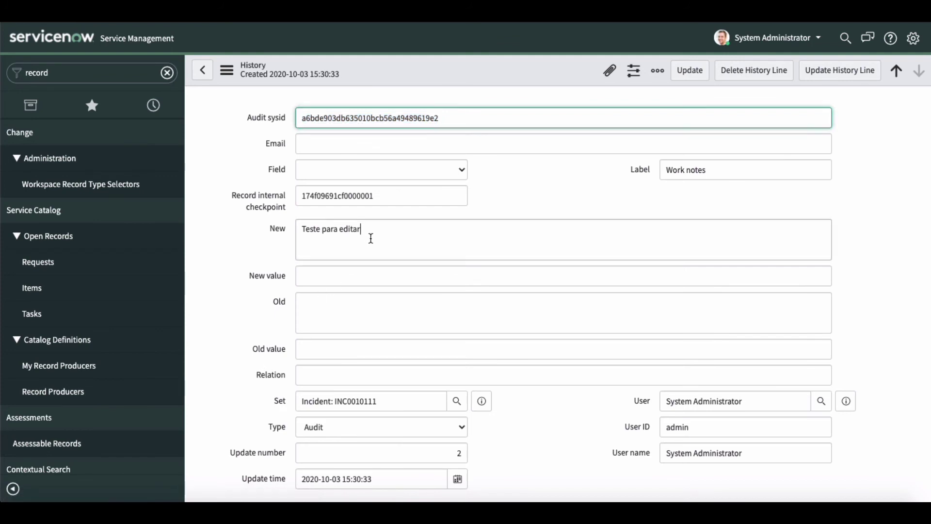
key(ctrl+a)
key(ctrl+c)
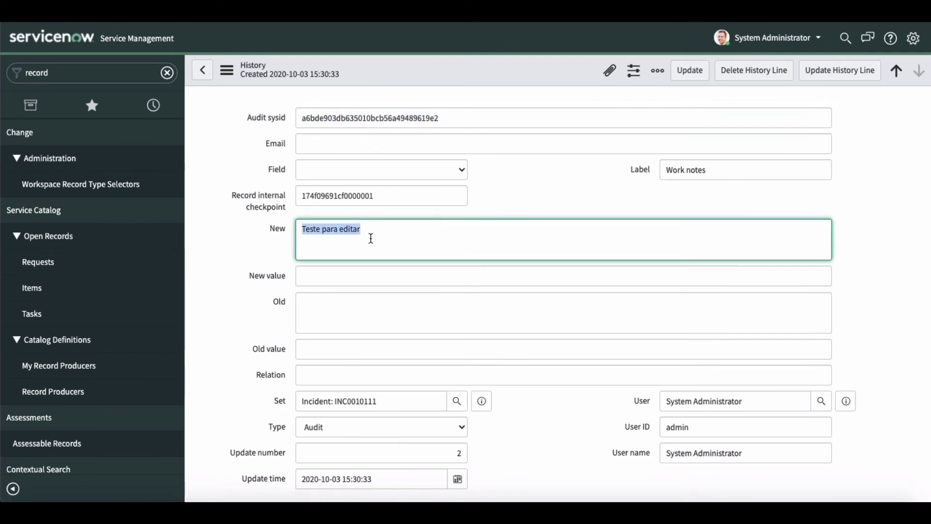
click(338, 309)
key(ctrl+v)
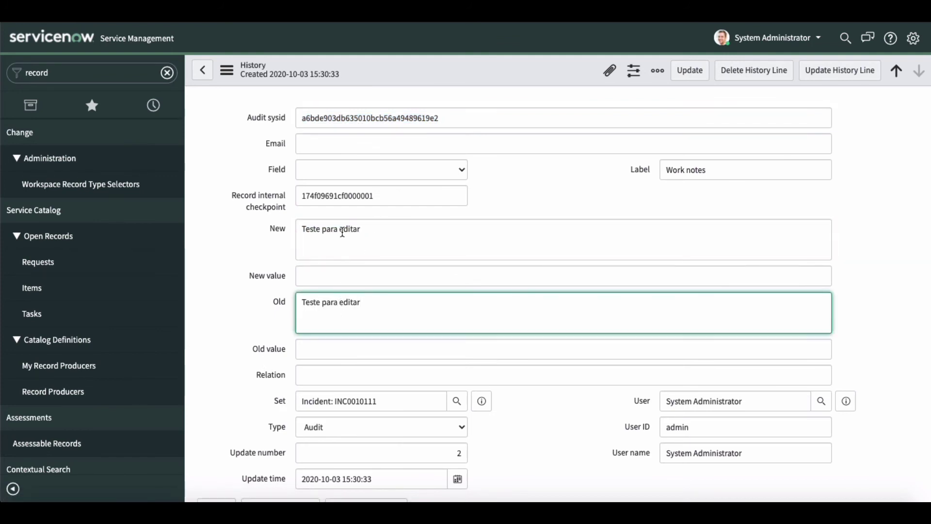
Change the New text to "Teste para editar -> Funcionou!" and run Update History Line, accepting the permanent update
click(343, 231)
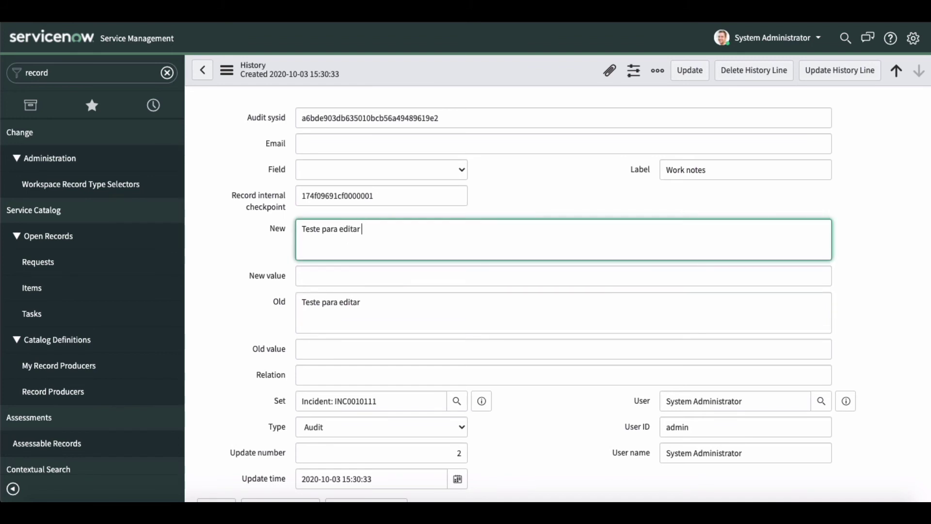
text(-> Funcionow)
click(840, 77)
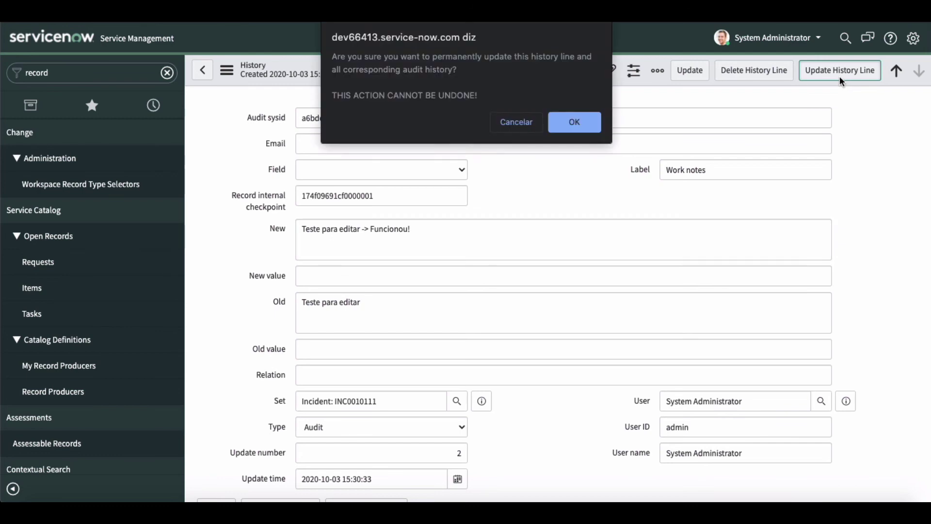
click(586, 124)
Open incident INC0010111 from the open incidents and check the edited work note in its activities
text(incide)
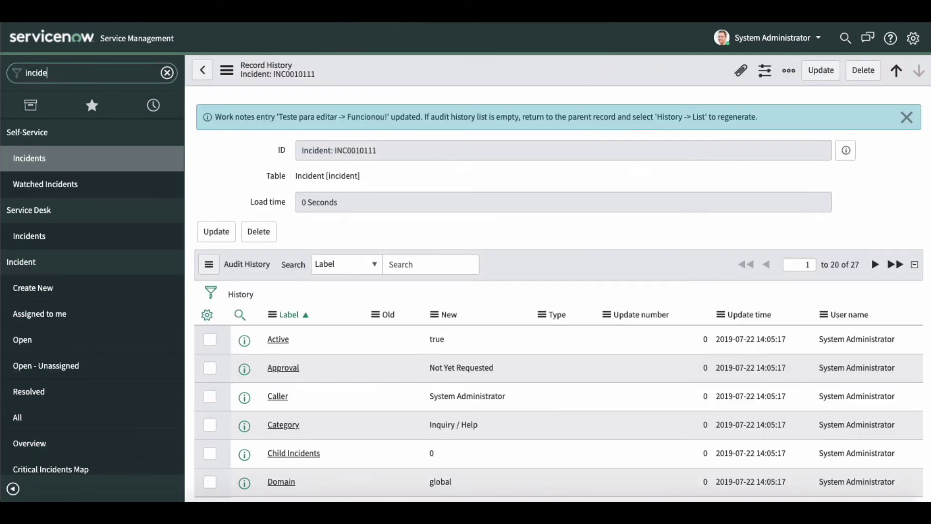
click(45, 342)
click(288, 179)
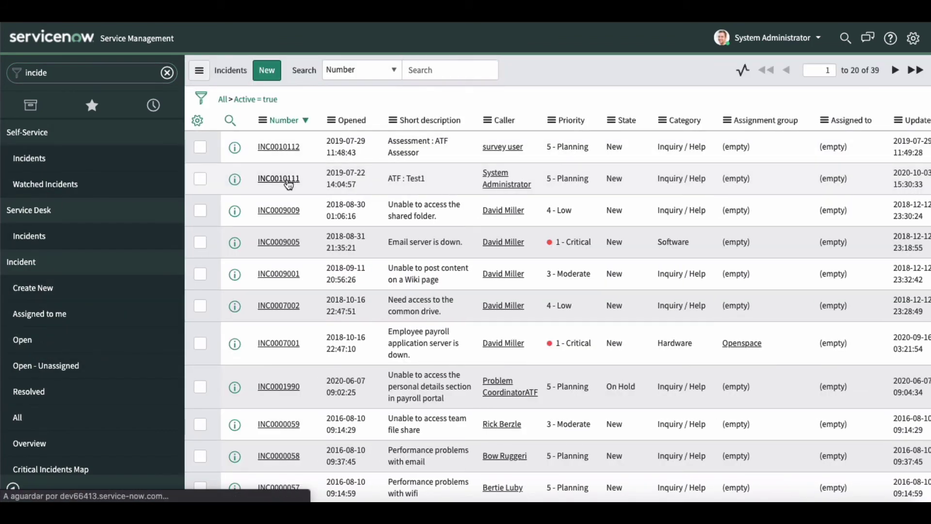
scroll(236, 199, down, 6)
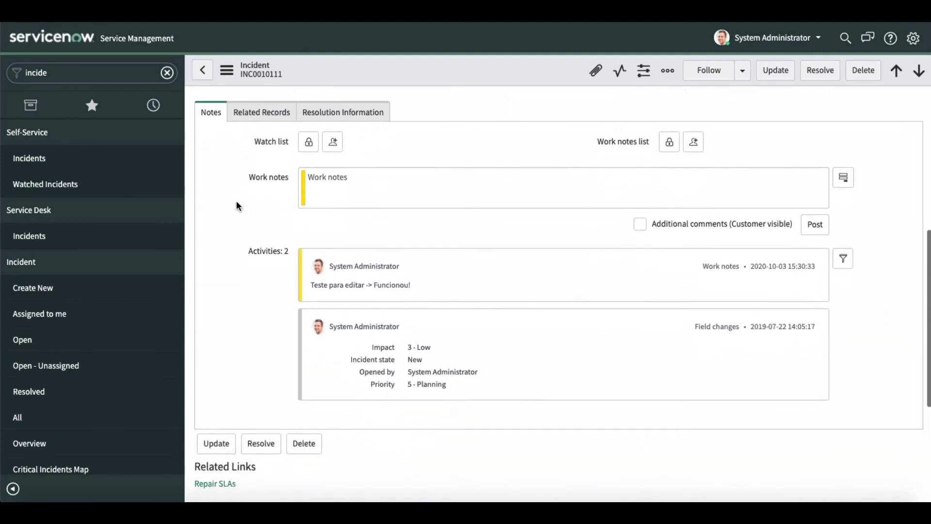
scroll(237, 200, down, 1)
Post the work note "Teste para apagar work note" on the incident
scroll(359, 233, up, 2)
click(362, 224)
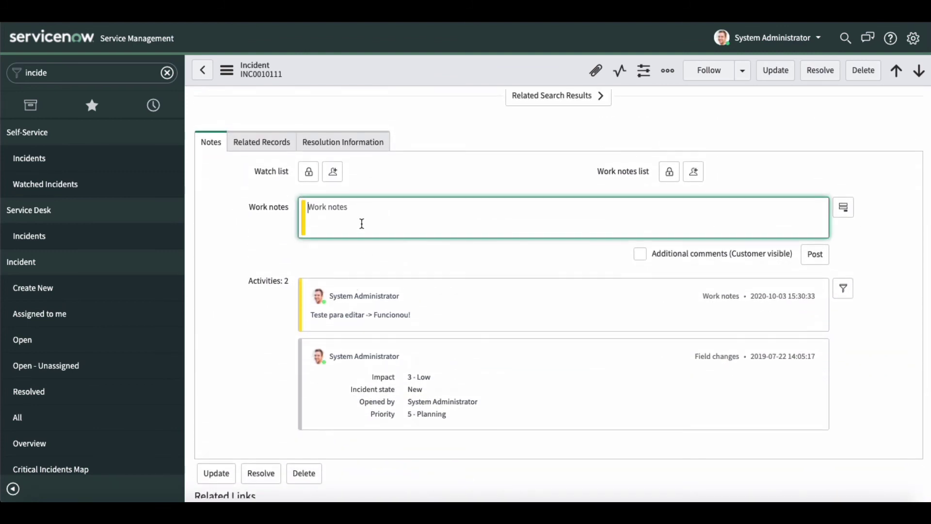
text(Teste para apagar work note)
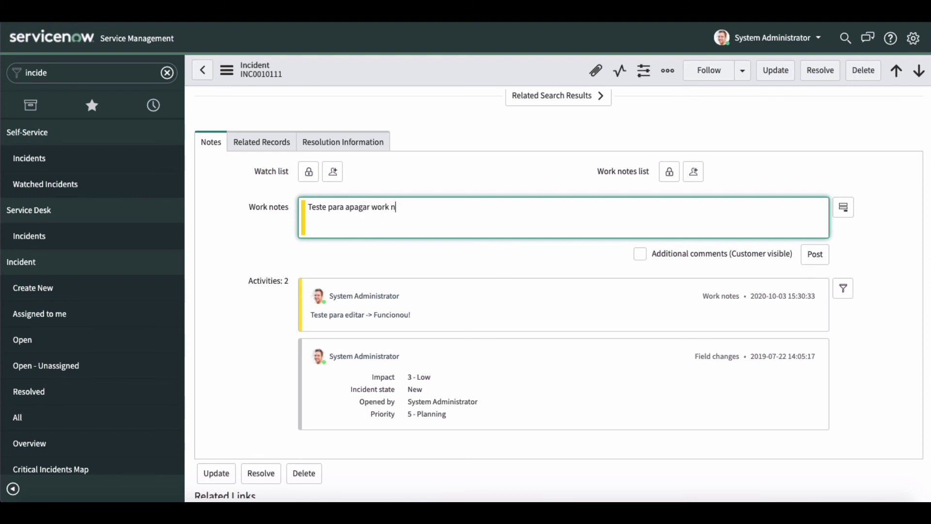
click(815, 254)
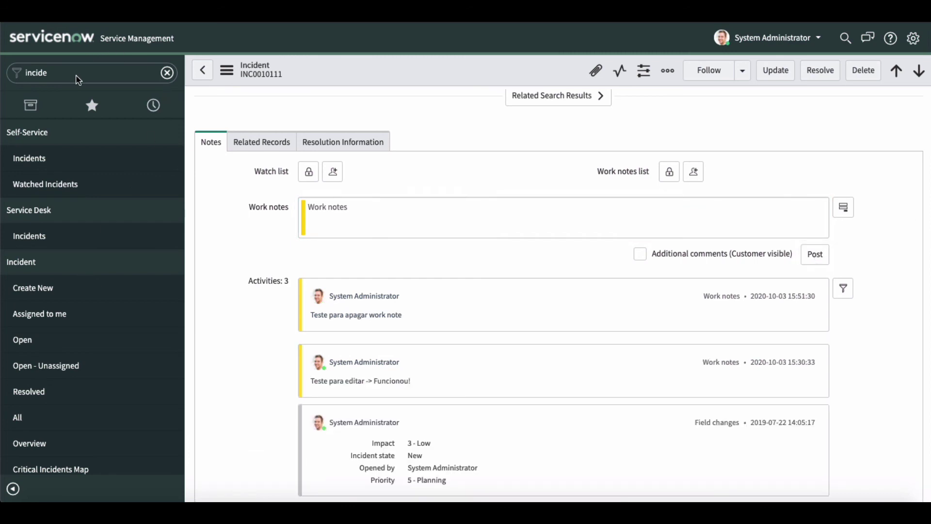
Return to sys_history_set.list and open the record history of incident INC0010111
double_click(48, 75)
text(sys_history_set.list)
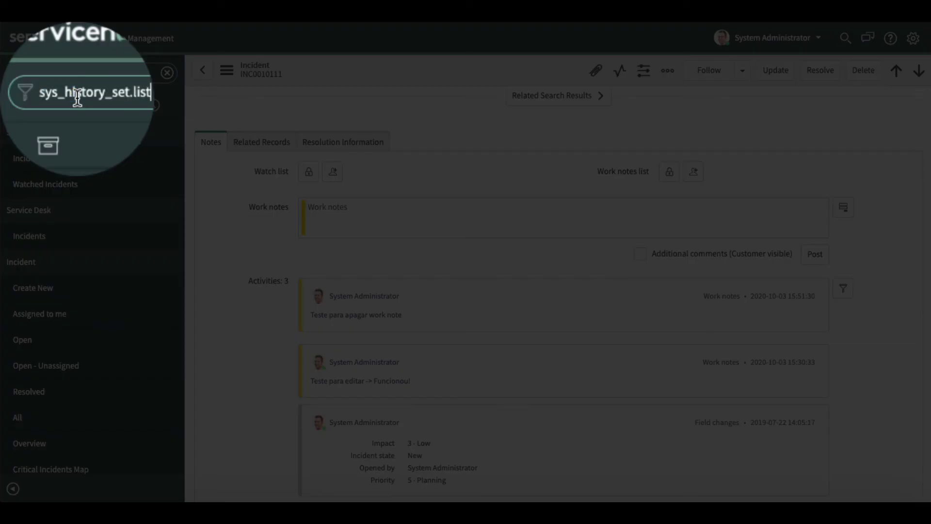
key(Return)
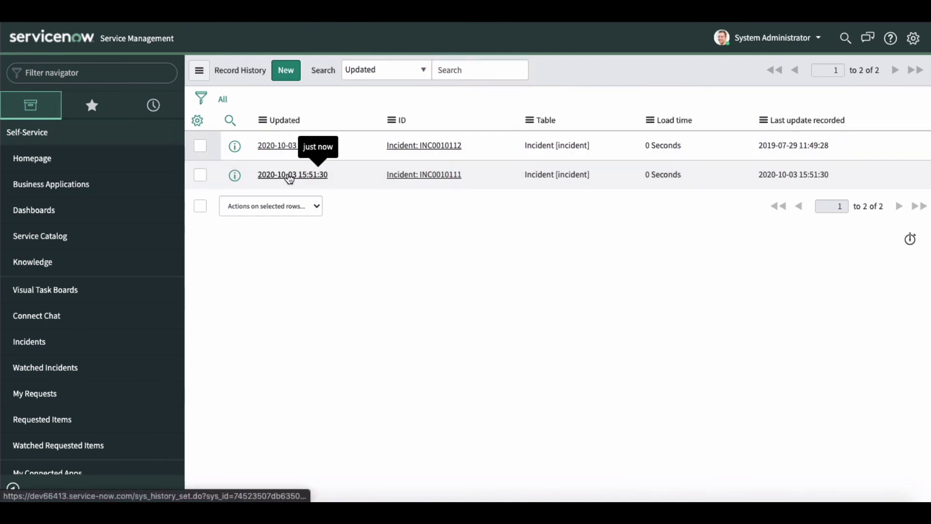
click(294, 175)
Open the audit history line for the work note "Teste para apagar work note"
scroll(412, 362, down, 3)
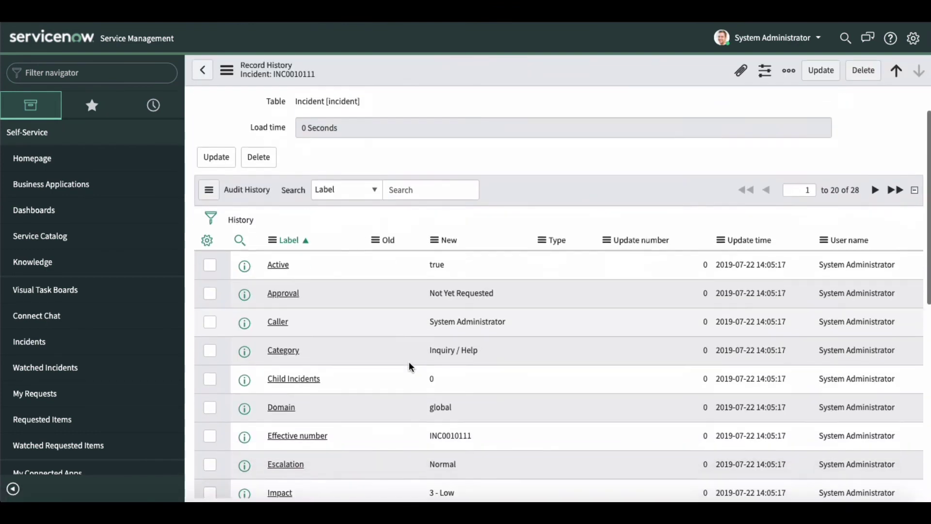
scroll(784, 282, up, 2)
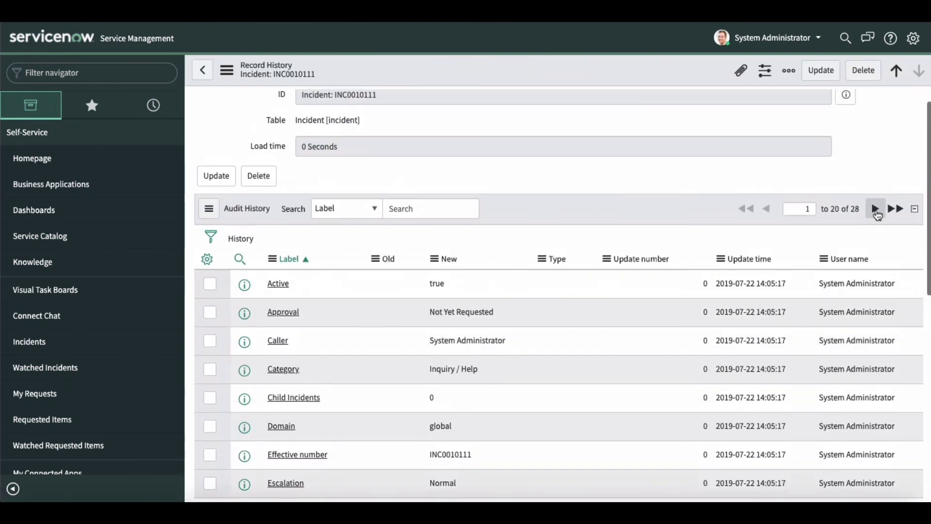
click(876, 209)
scroll(383, 341, down, 3)
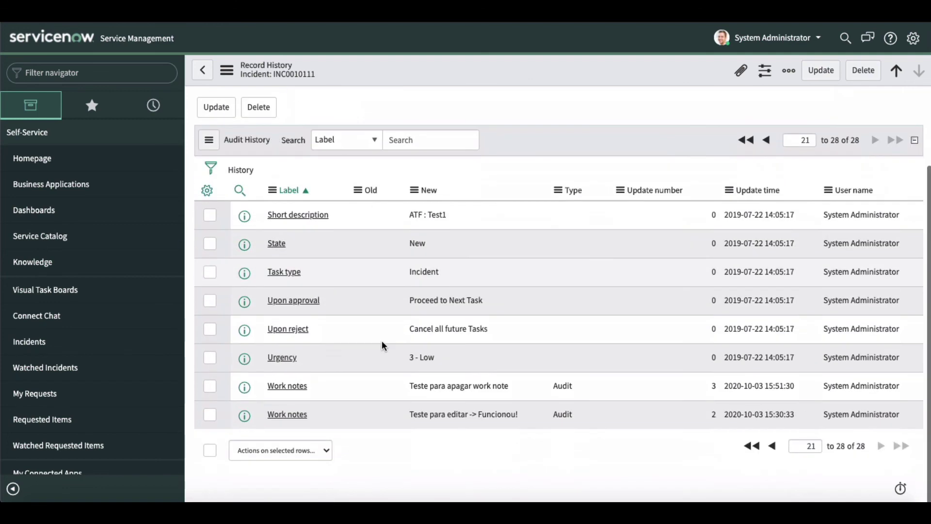
click(210, 386)
click(293, 386)
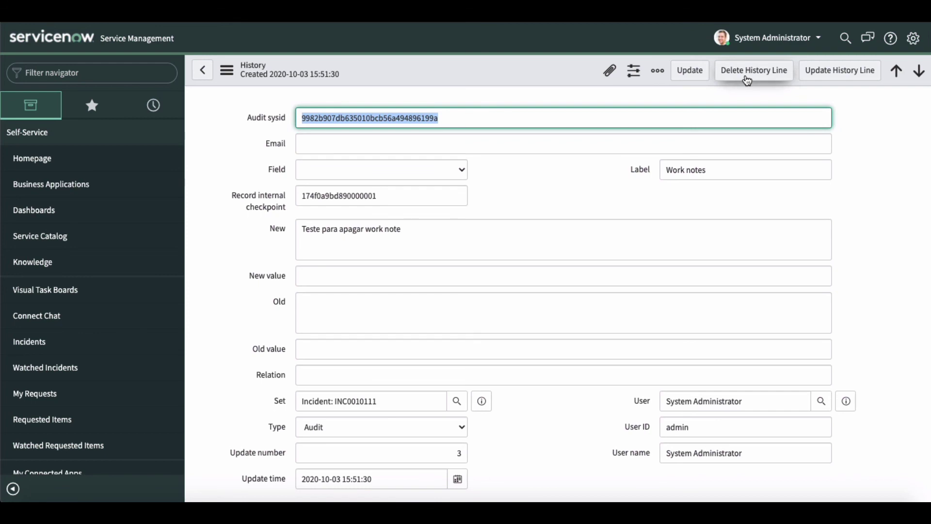
Run Delete History Line on the "Teste para apagar work note" entry and accept the permanent deletion
scroll(851, 293, down, 2)
scroll(863, 295, up, 2)
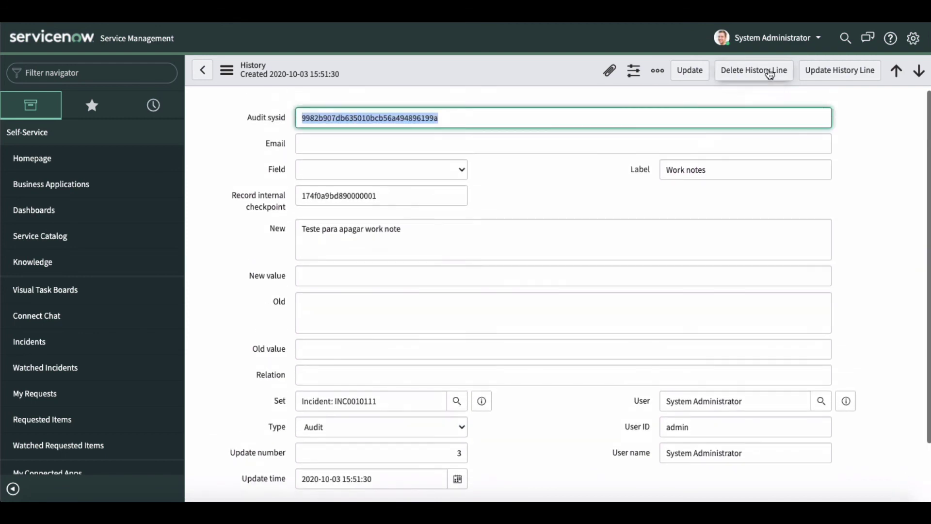
click(751, 73)
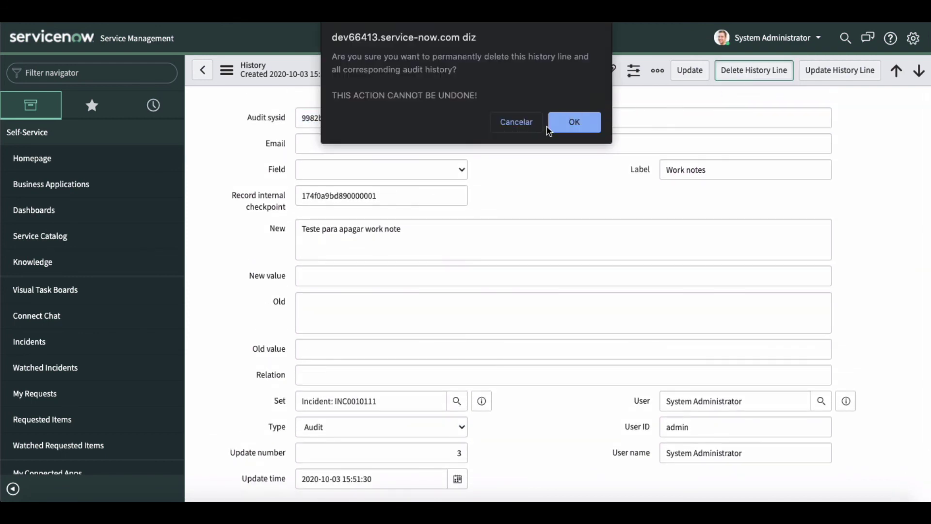
click(567, 124)
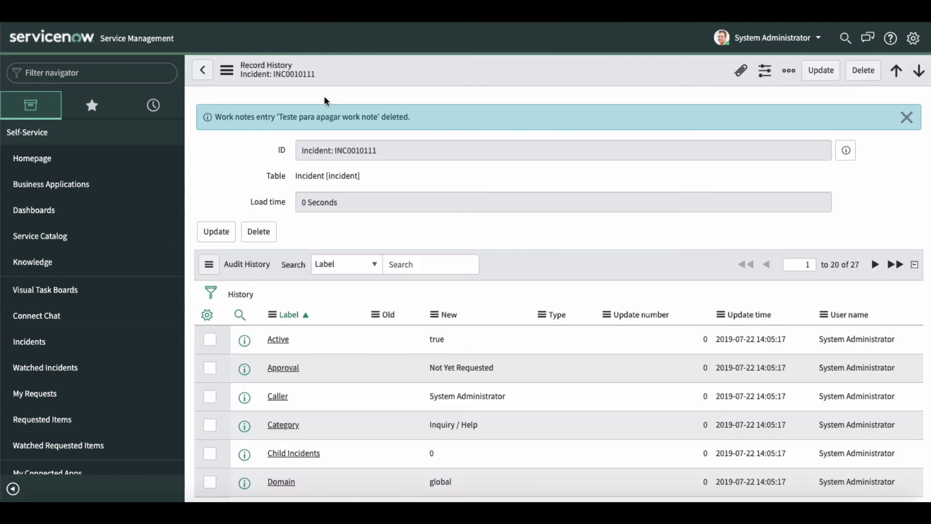
Reopen the ATF : Test1 incident from the recently visited records and check its work notes activities
click(153, 105)
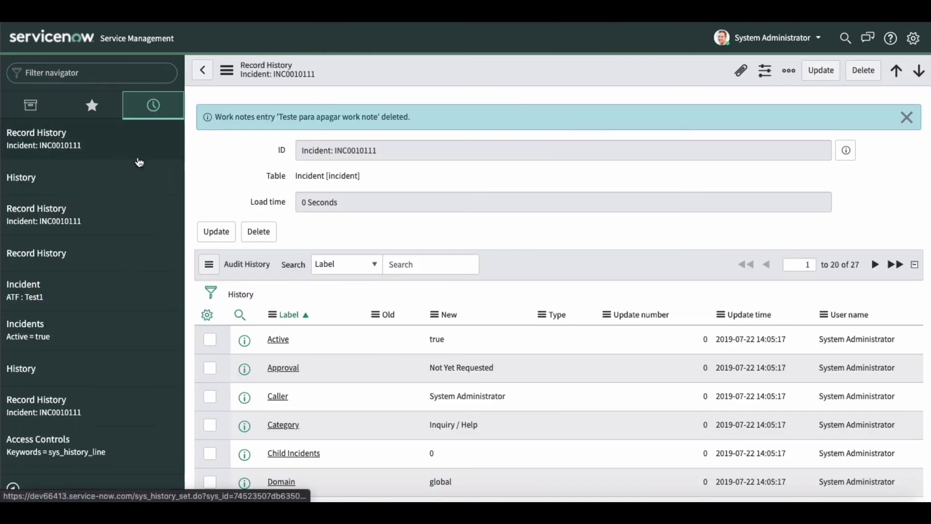
click(63, 224)
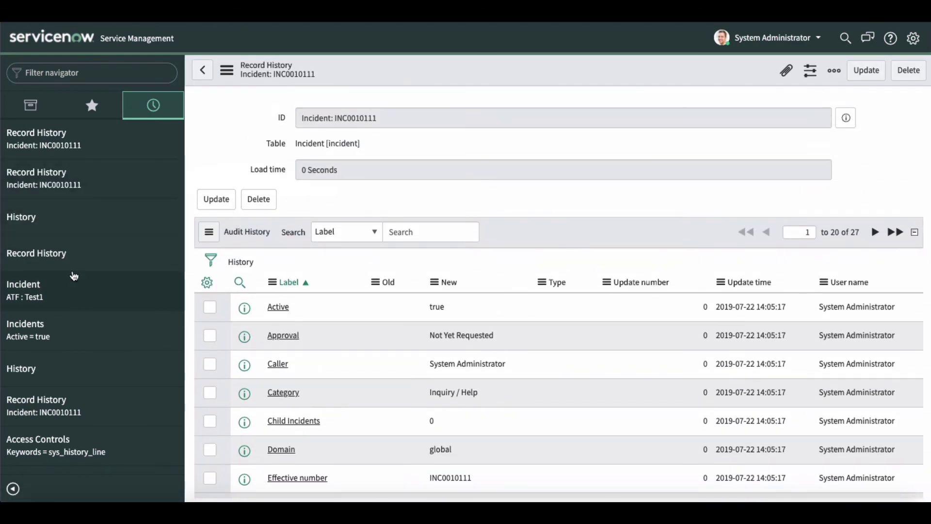
click(70, 302)
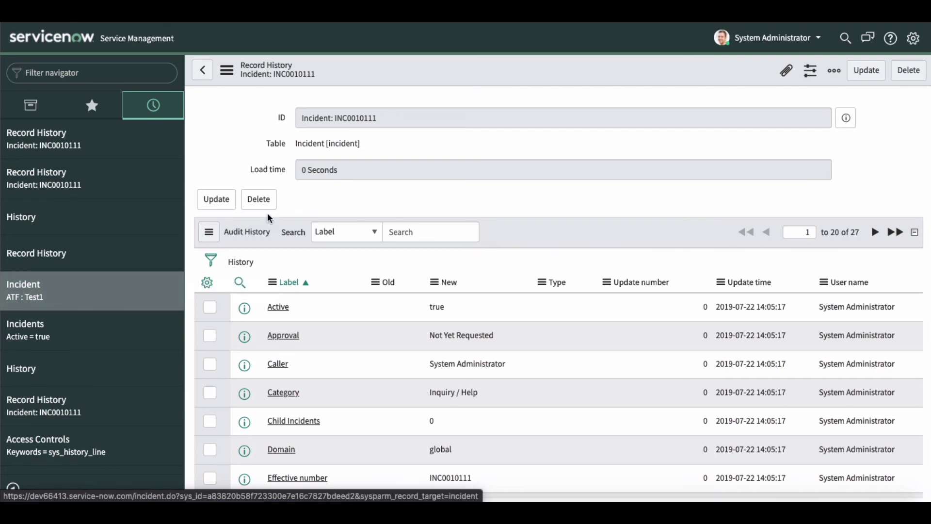
scroll(234, 202, down, 6)
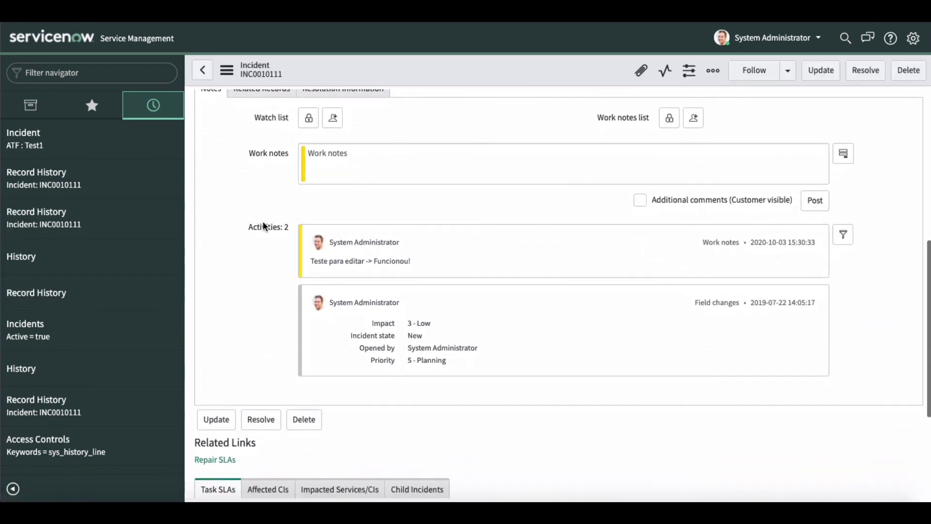